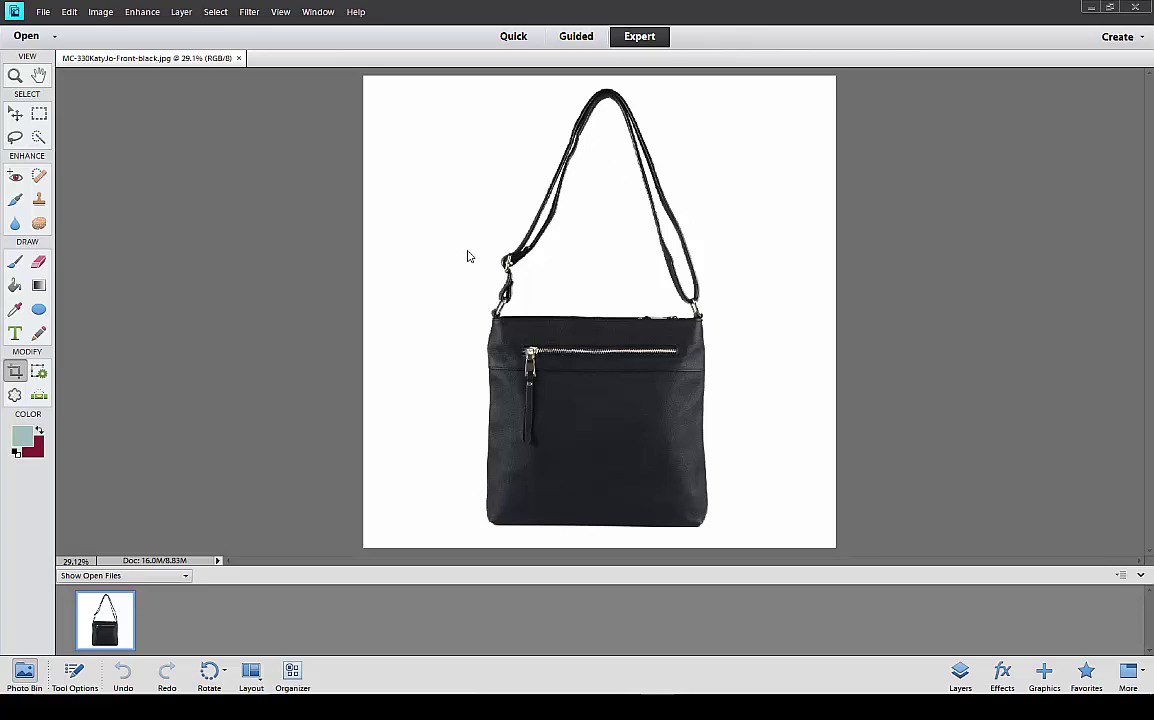
Check the bag photo's pixel dimensions in Image Size, then close the dialog
{"action": "left_click", "coordinate": [92, 13]}
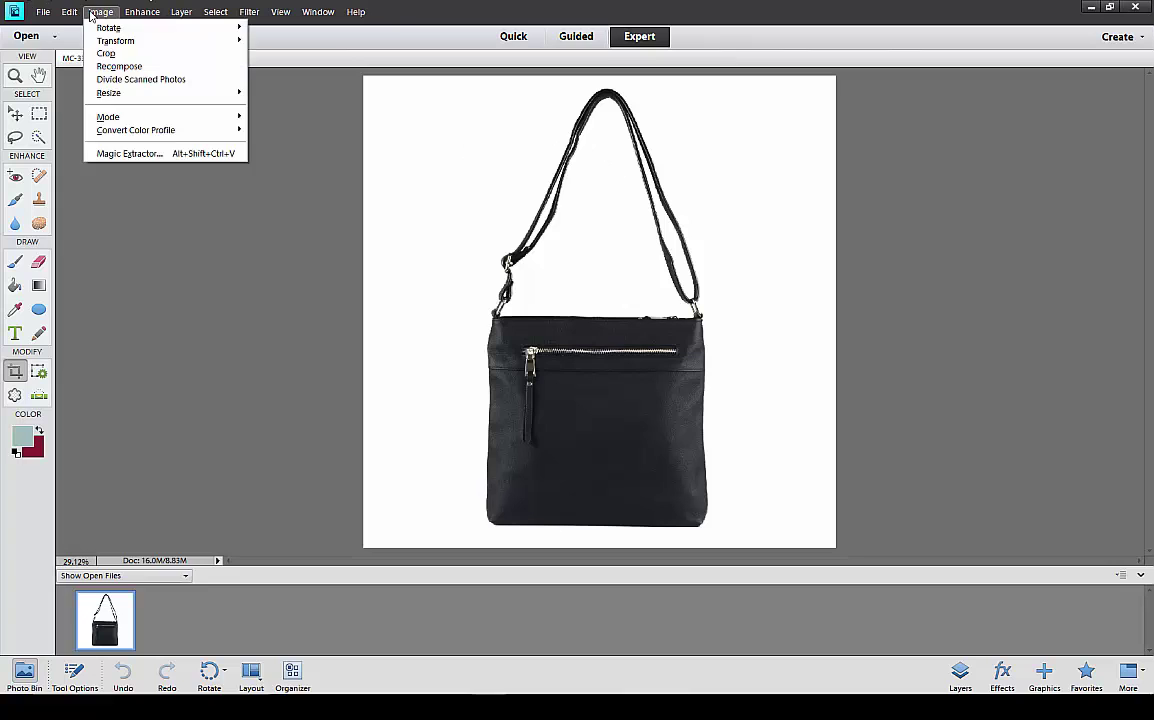
{"action": "mouse_move", "coordinate": [160, 92]}
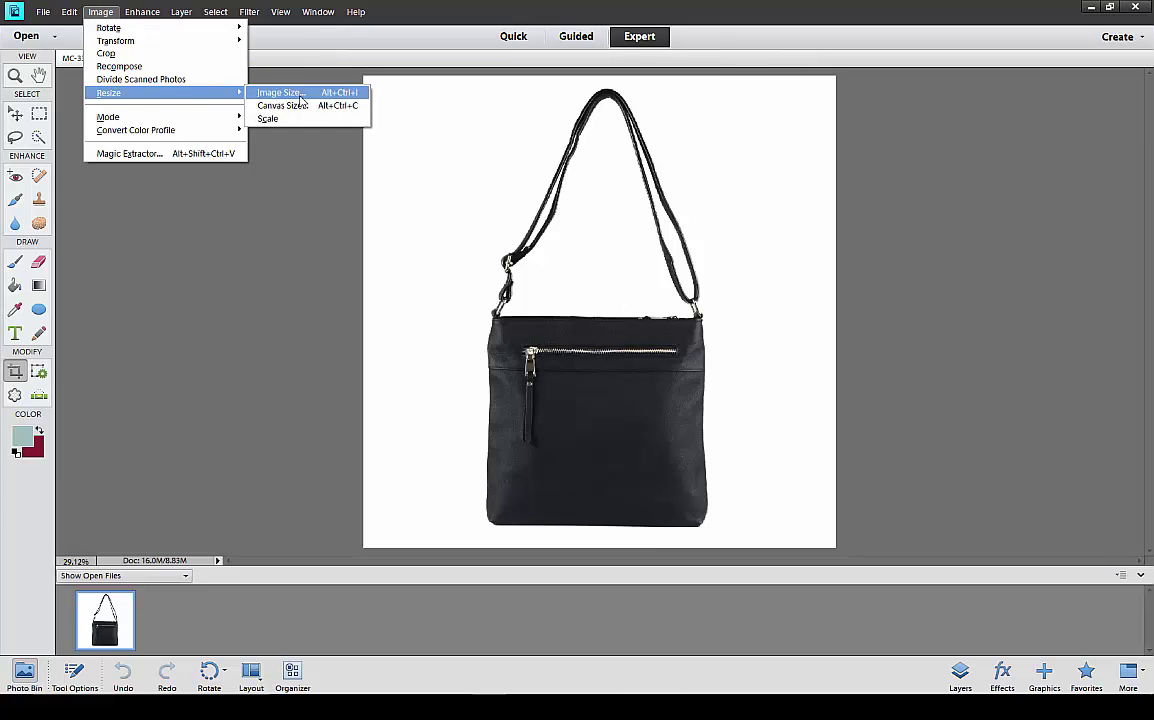
{"action": "left_click", "coordinate": [299, 93]}
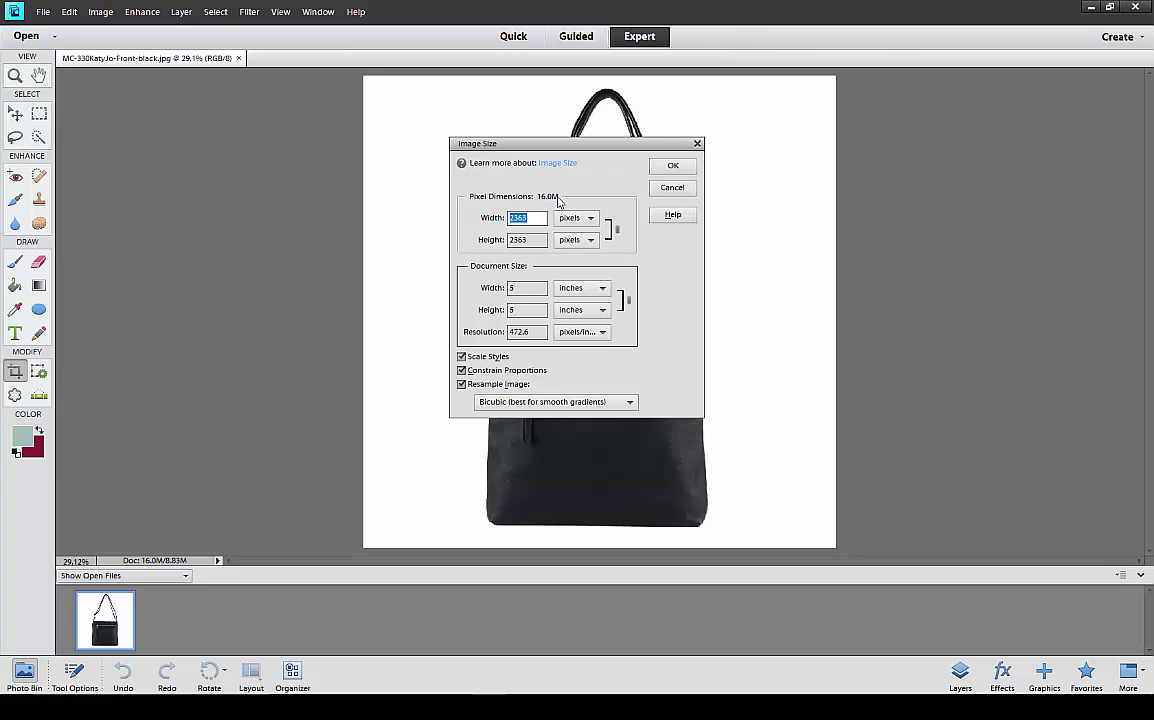
{"action": "left_click", "coordinate": [668, 165]}
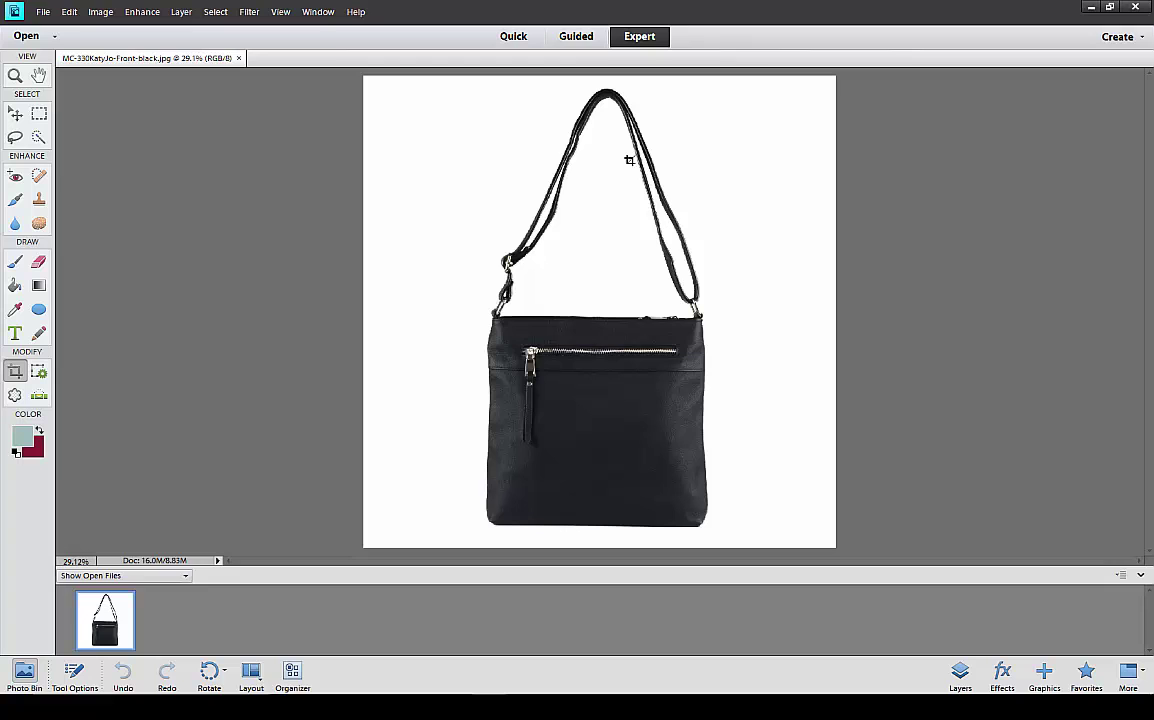
Open Save for Web and choose the JPEG High preset (quality 60, about 252K)
{"action": "left_click", "coordinate": [44, 12]}
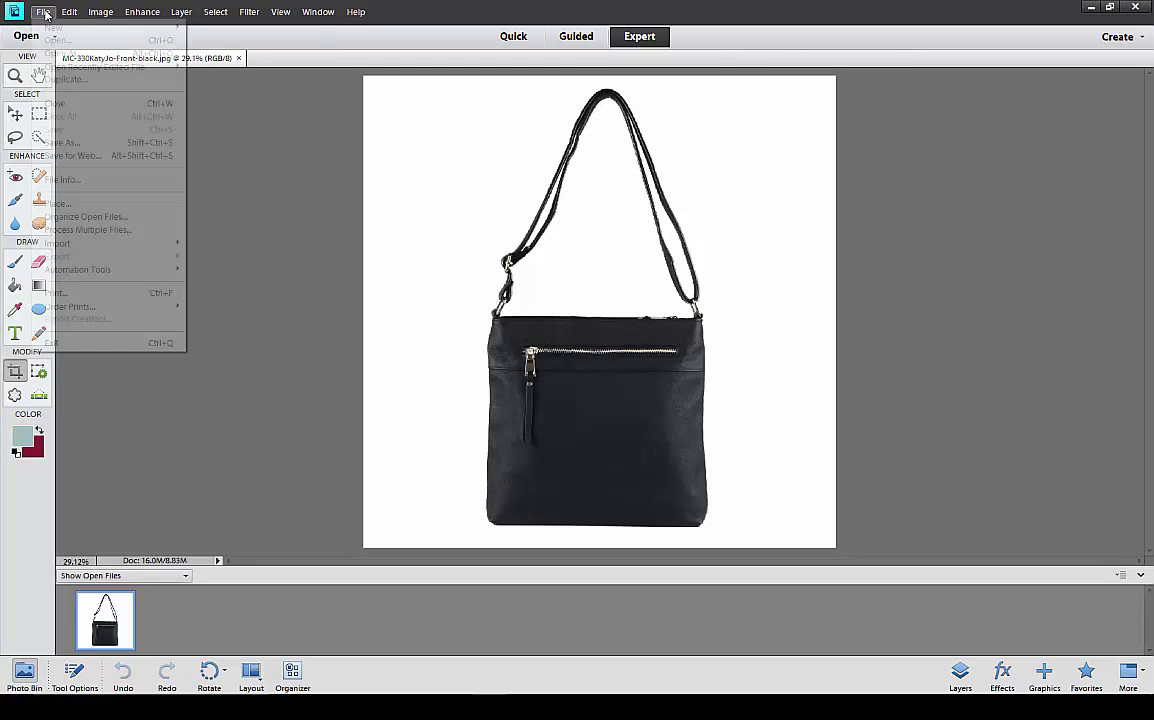
{"action": "left_click", "coordinate": [65, 155]}
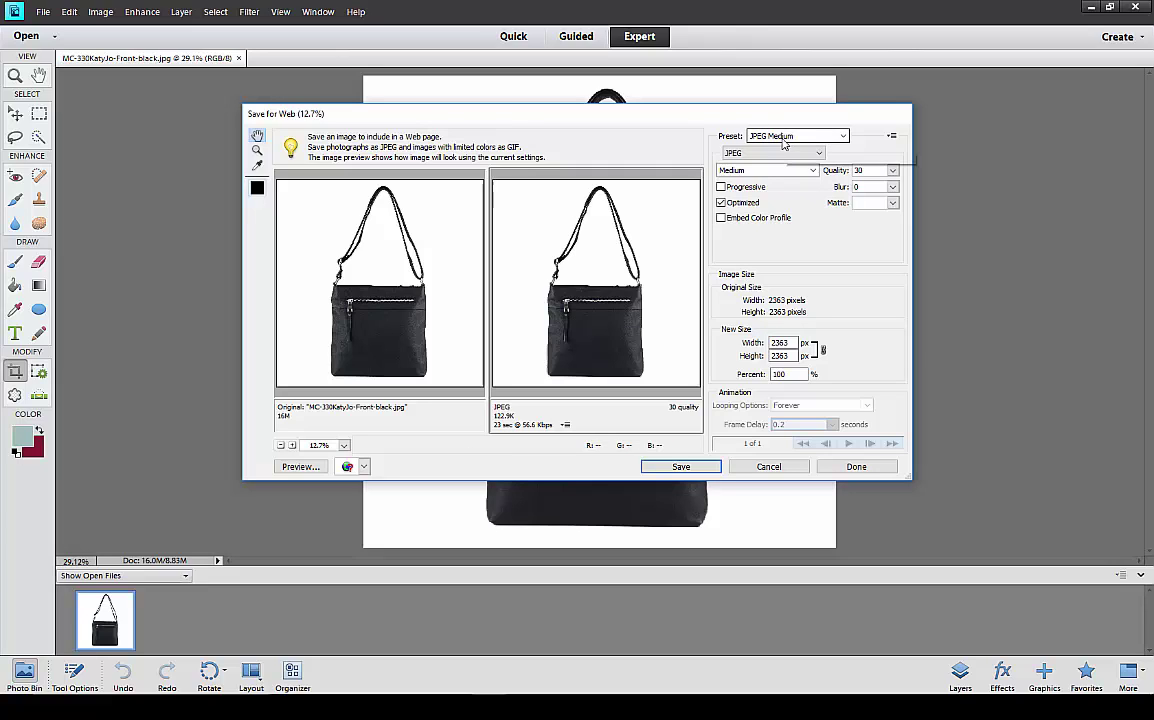
{"action": "left_click", "coordinate": [810, 136]}
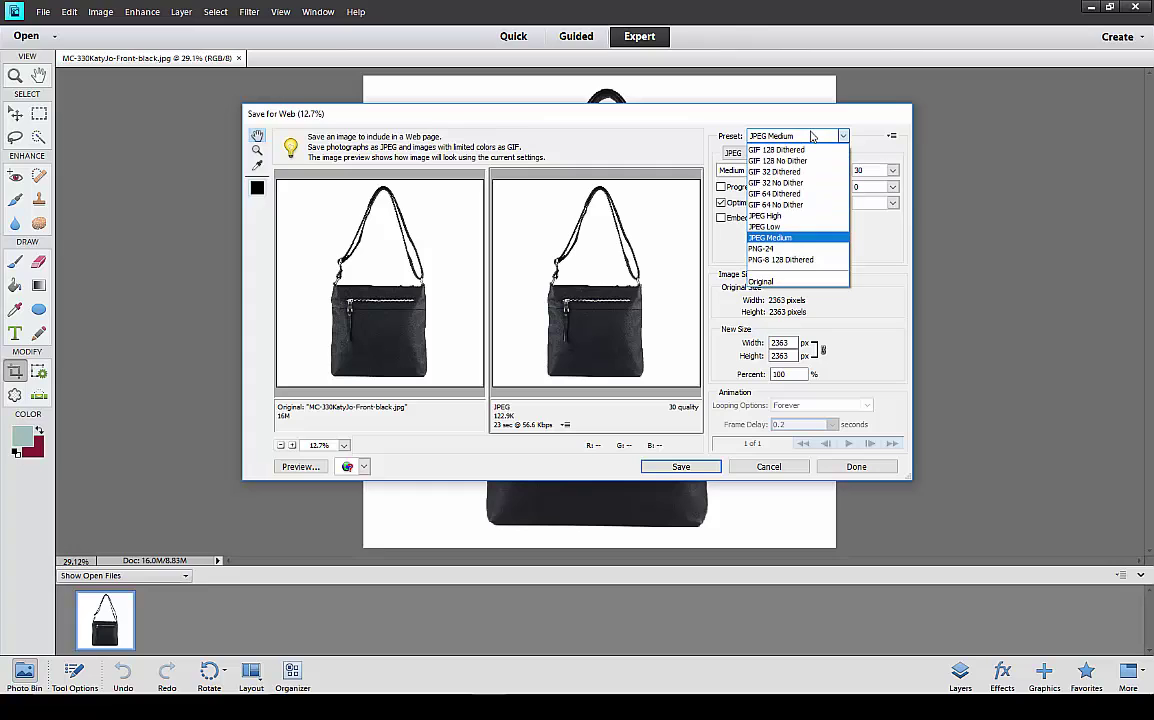
{"action": "left_click", "coordinate": [794, 216]}
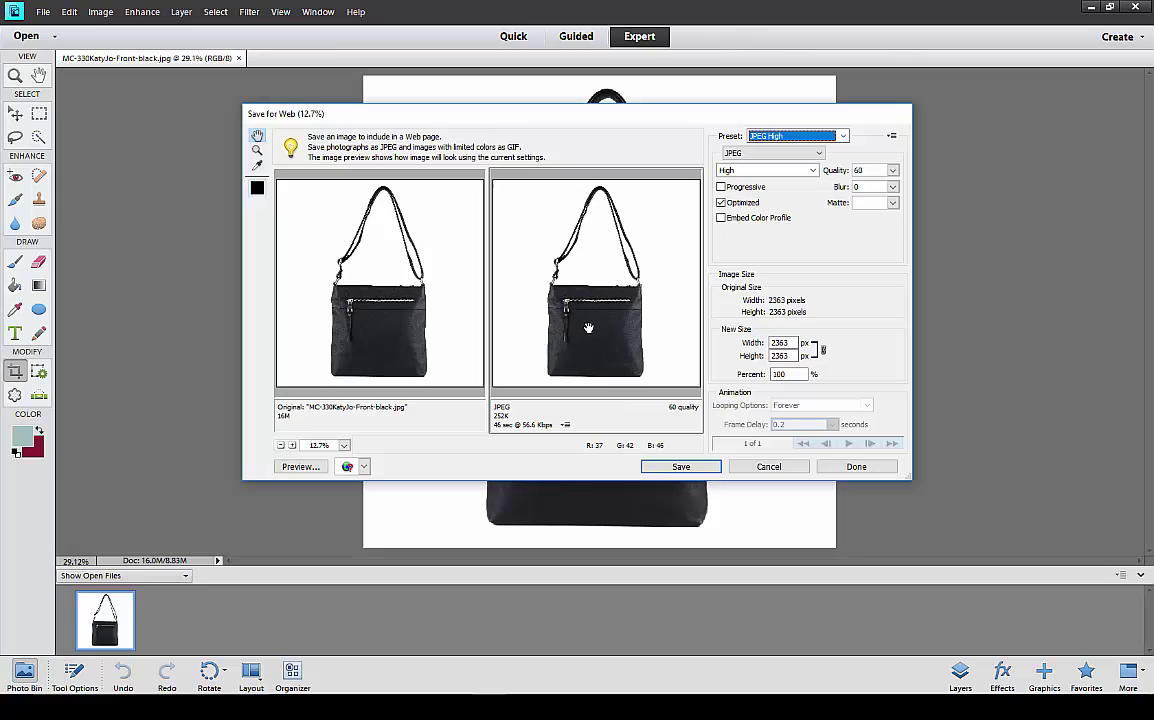
{"action": "left_click", "coordinate": [672, 468]}
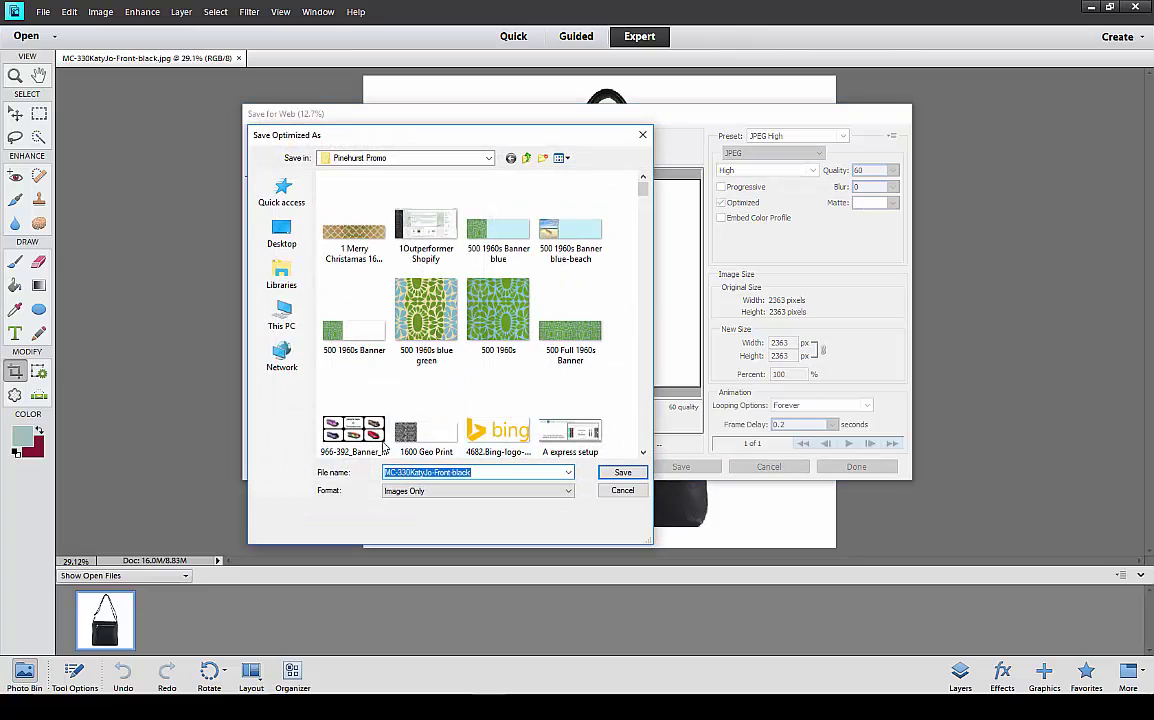
{"action": "left_click", "coordinate": [284, 272]}
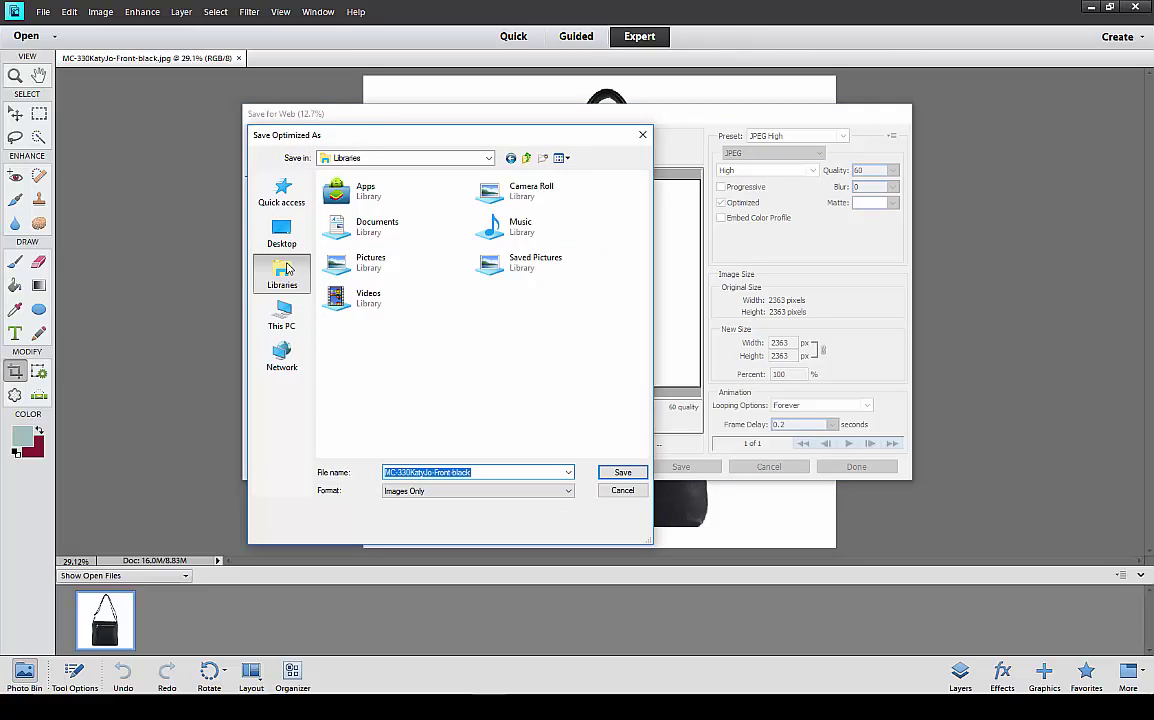
{"action": "left_click", "coordinate": [284, 232]}
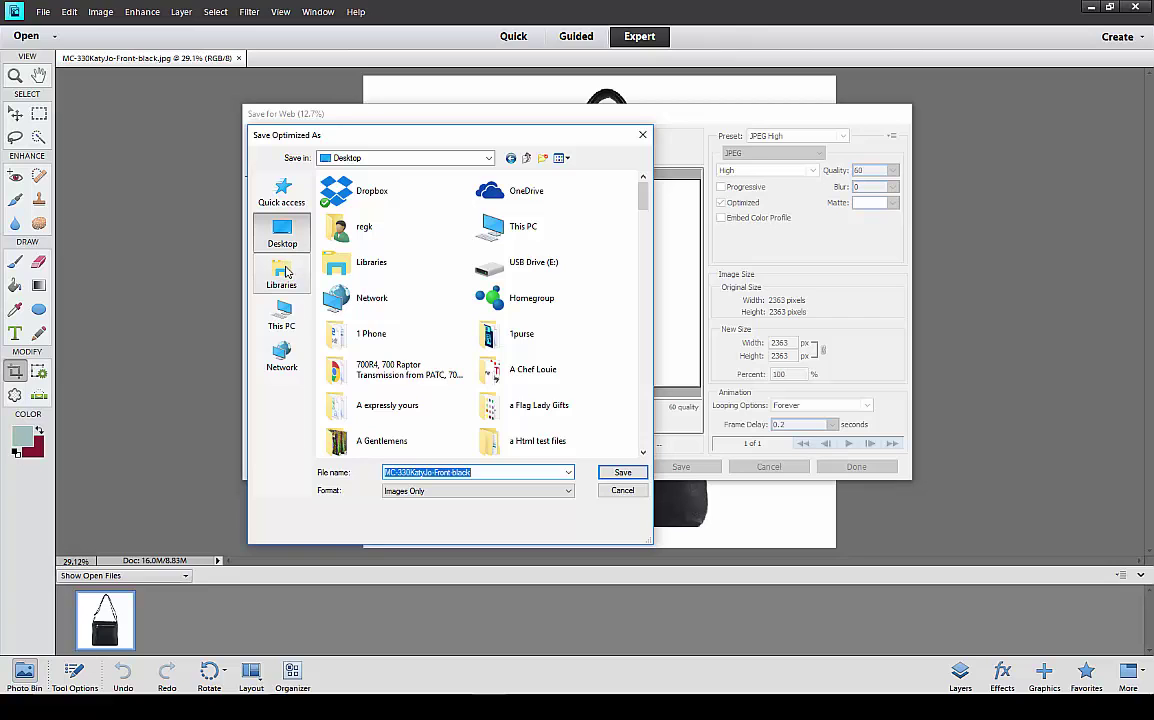
{"action": "left_click", "coordinate": [642, 134]}
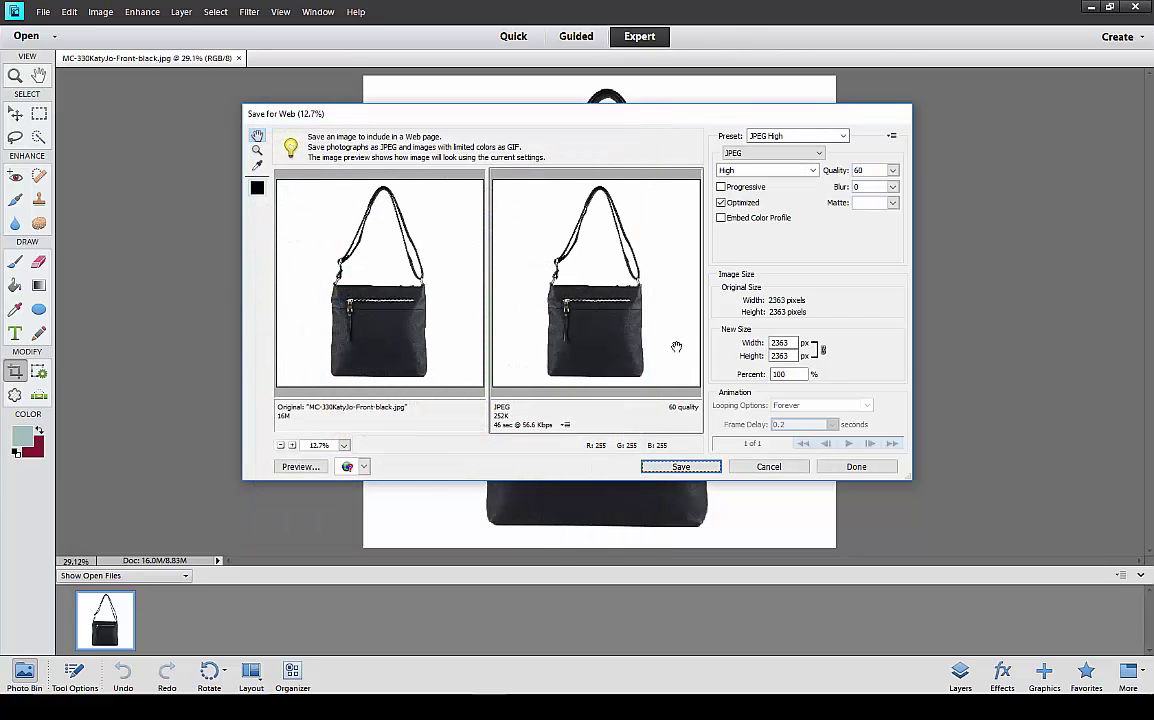
Cancel Save for Web, view the four photos in It in the BAG > Large images, then close Explorer
{"action": "left_click", "coordinate": [789, 468]}
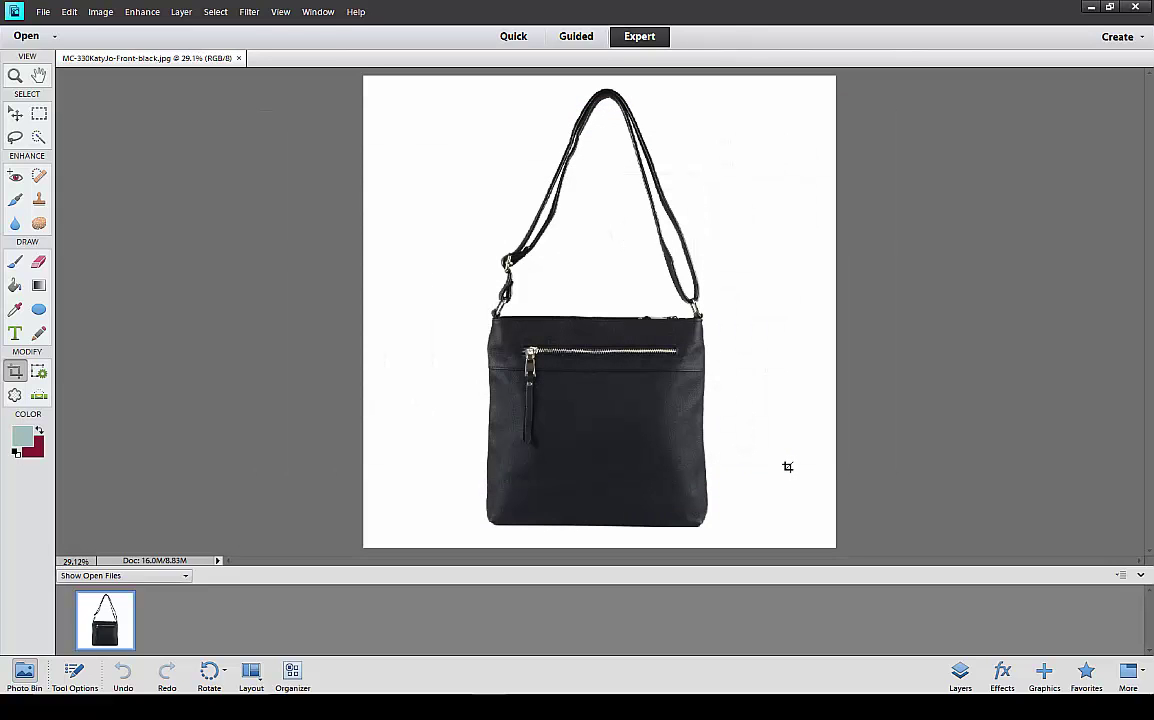
{"action": "key", "text": "alt+Tab"}
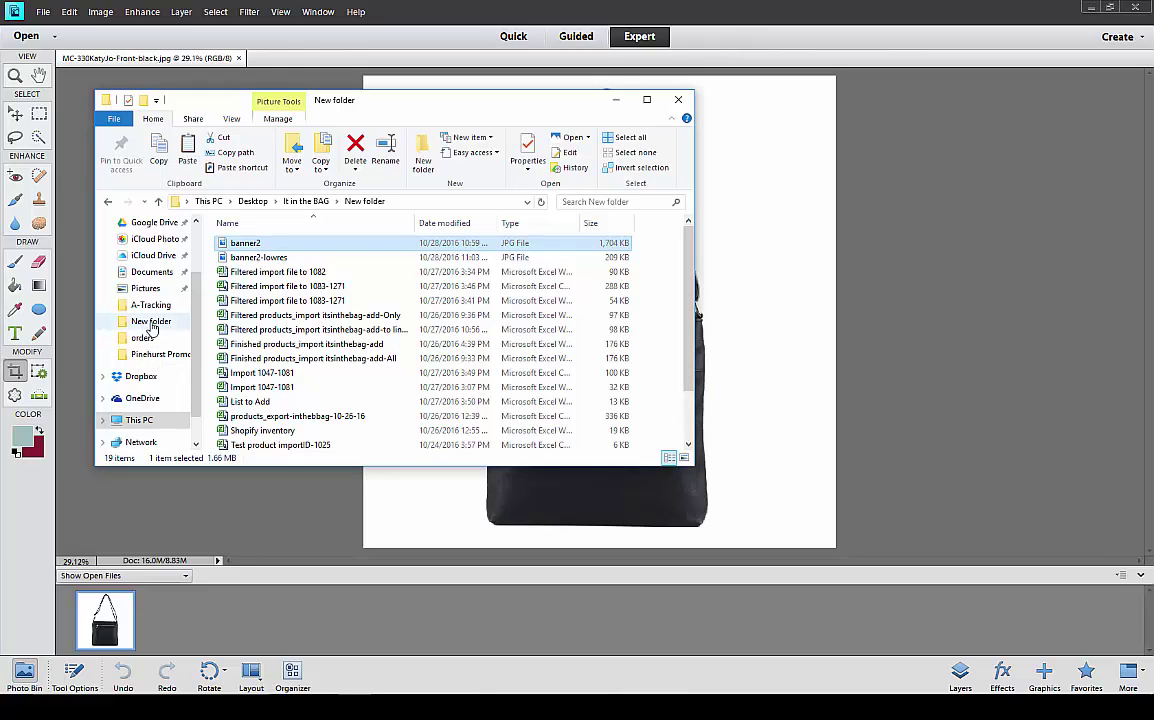
{"action": "left_click", "coordinate": [300, 201]}
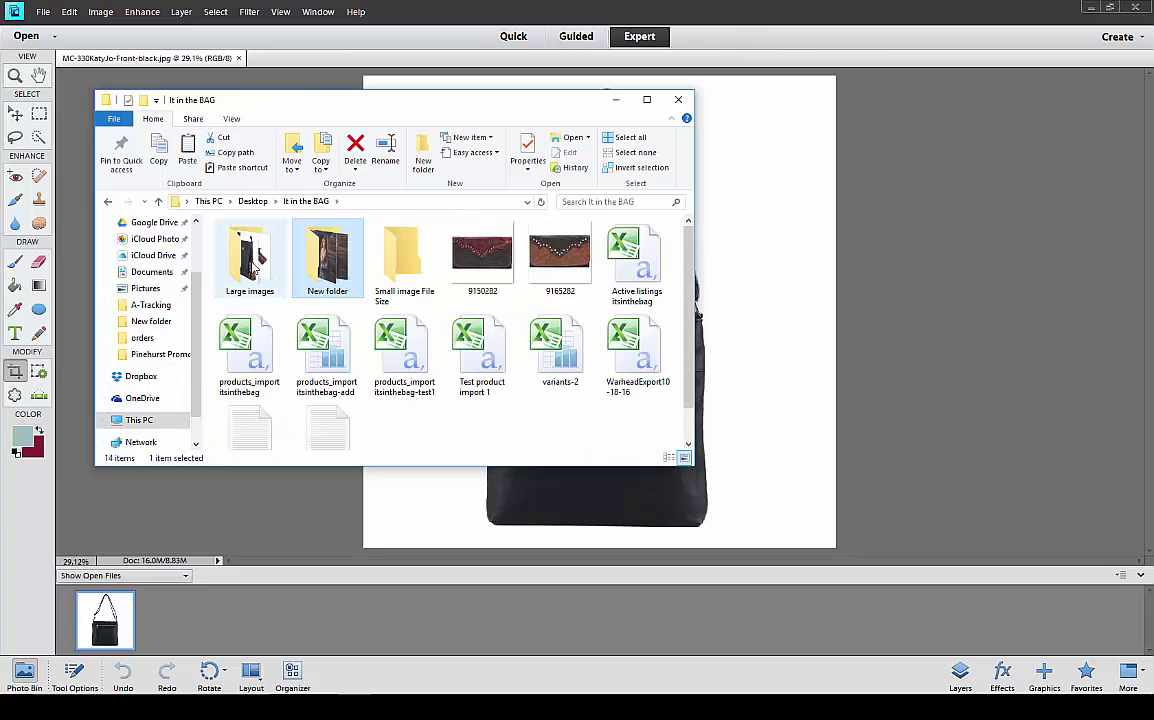
{"action": "double_click", "coordinate": [255, 266]}
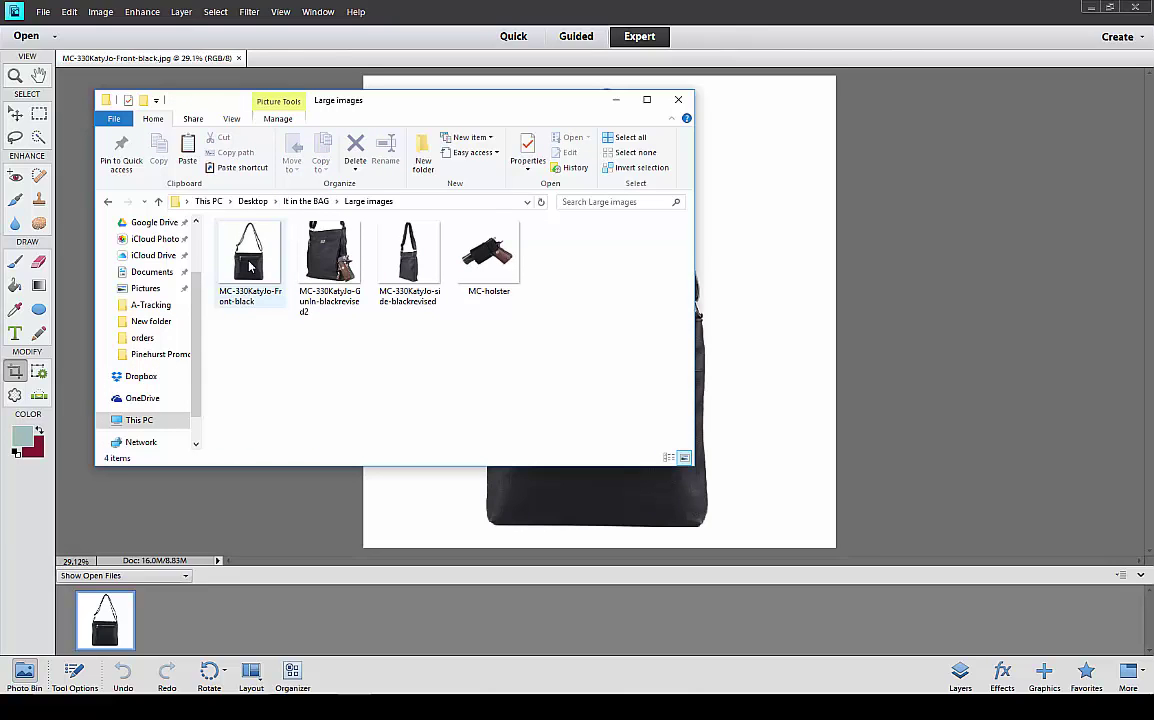
{"action": "left_click", "coordinate": [306, 202]}
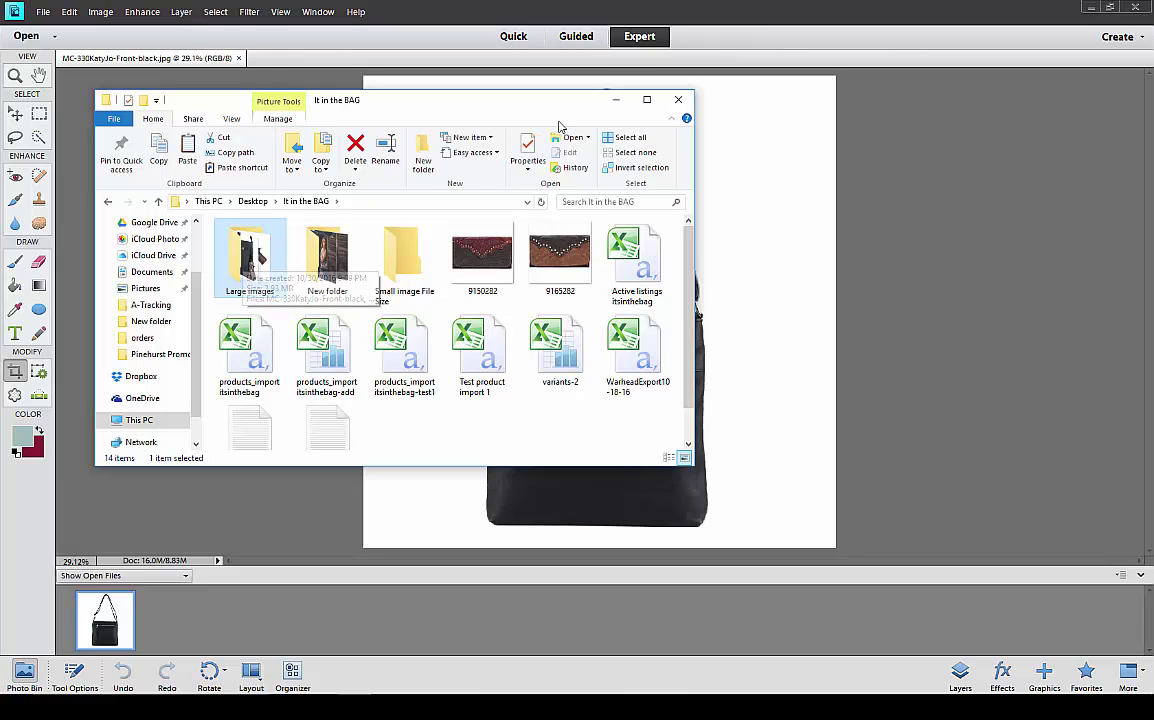
{"action": "left_click", "coordinate": [677, 101]}
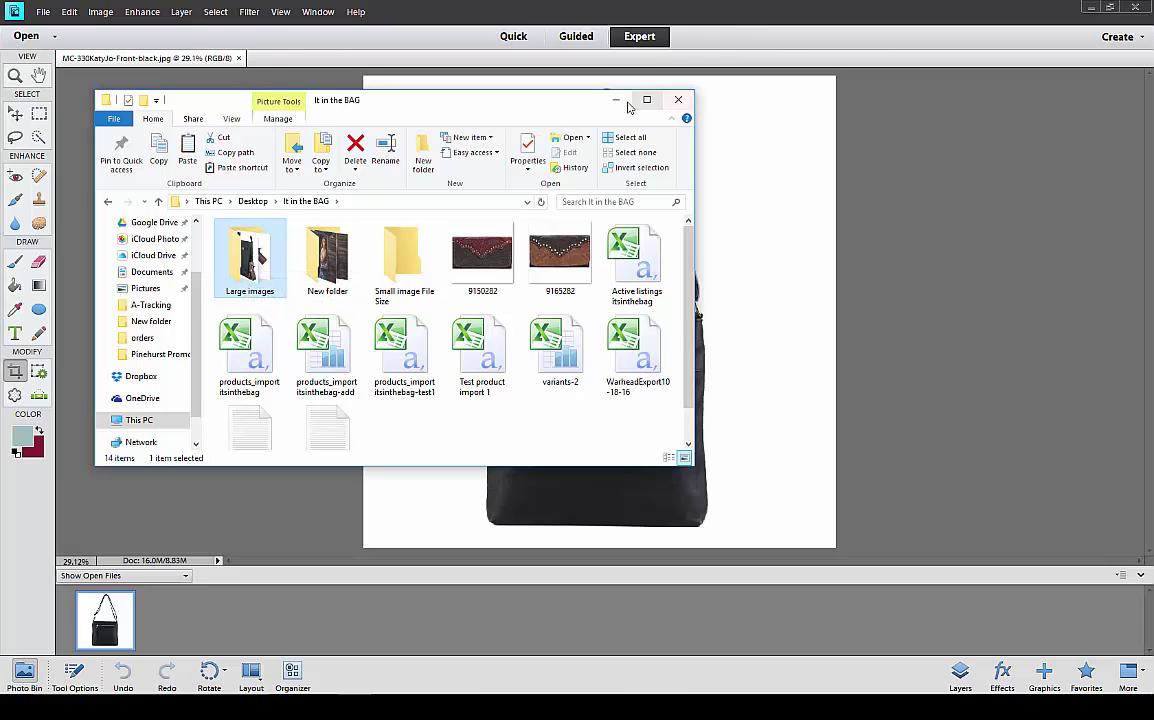
Open Process Multiple Files and set the source to Desktop > It in the BAG > Large images
{"action": "left_click", "coordinate": [44, 13]}
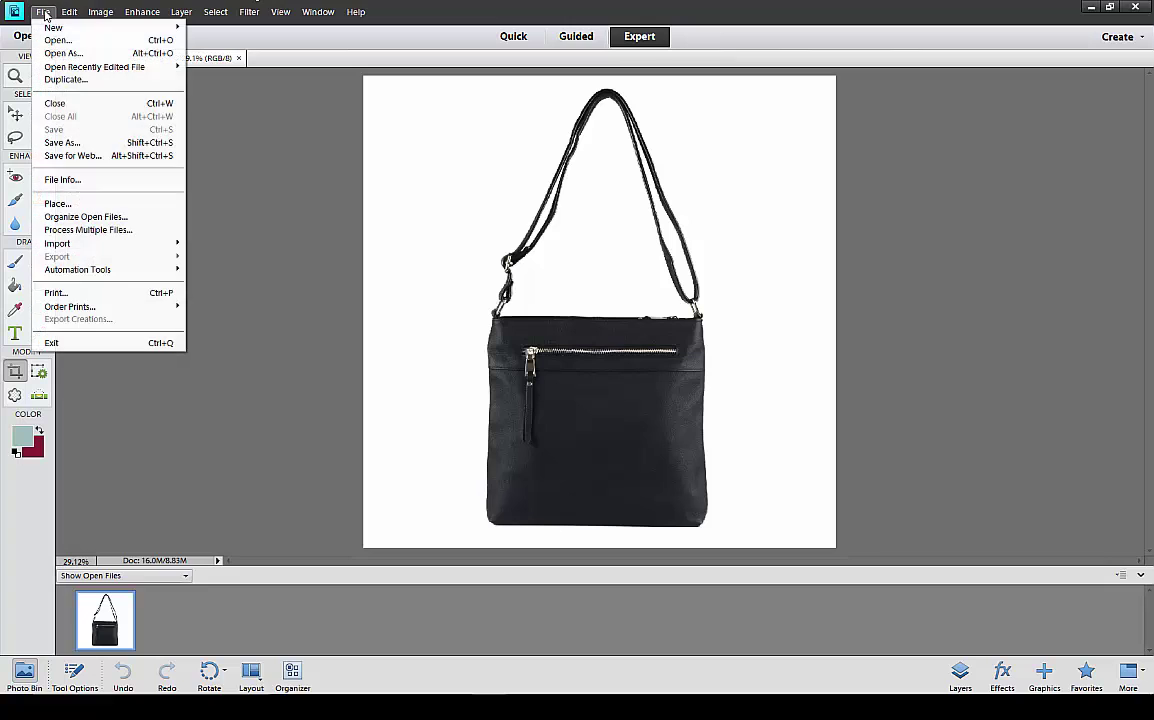
{"action": "left_click", "coordinate": [62, 231]}
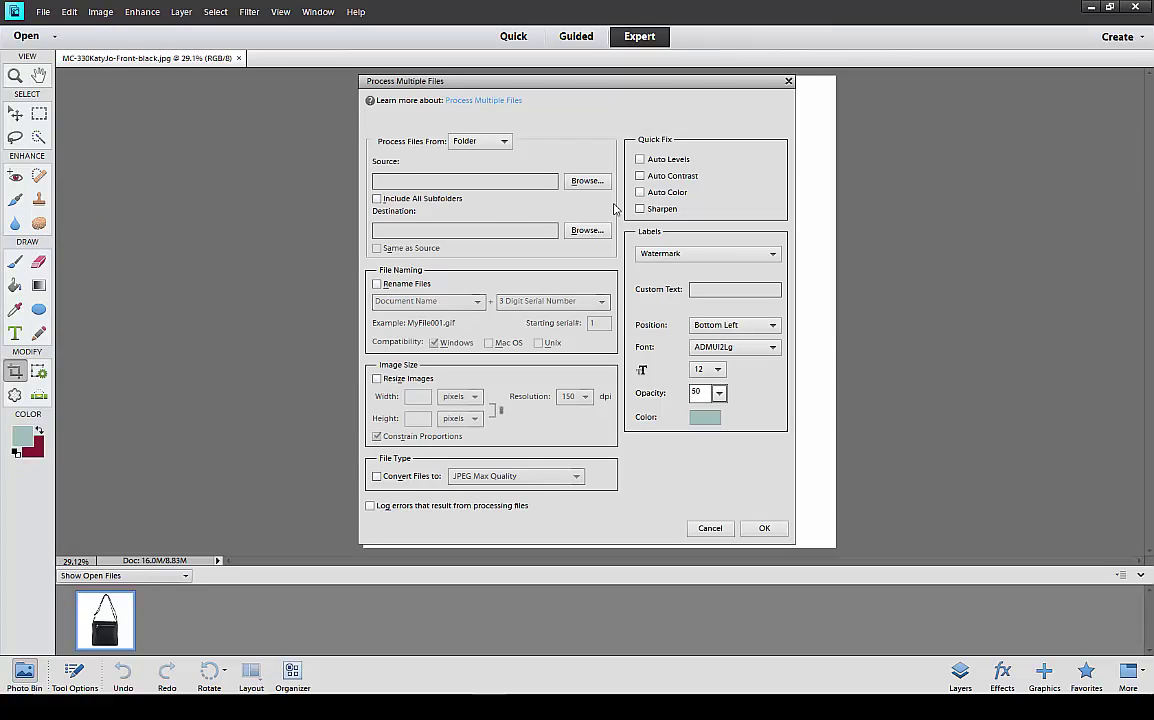
{"action": "left_click", "coordinate": [587, 180]}
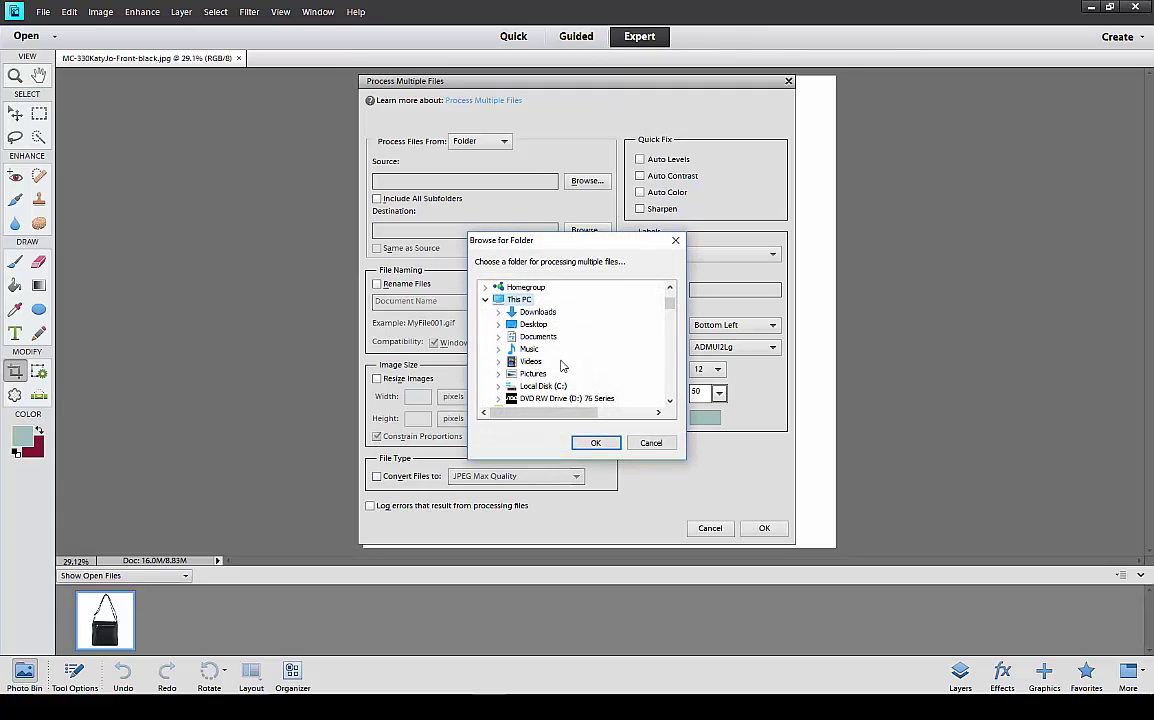
{"action": "left_click", "coordinate": [534, 325]}
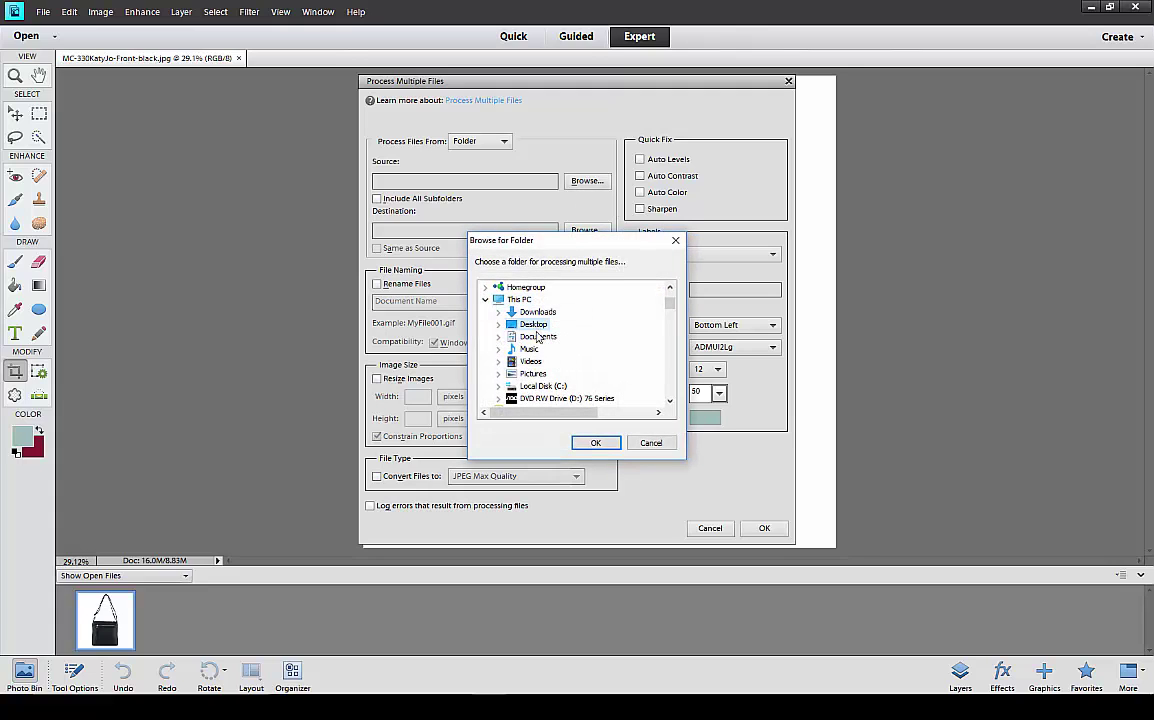
{"action": "double_click", "coordinate": [534, 325]}
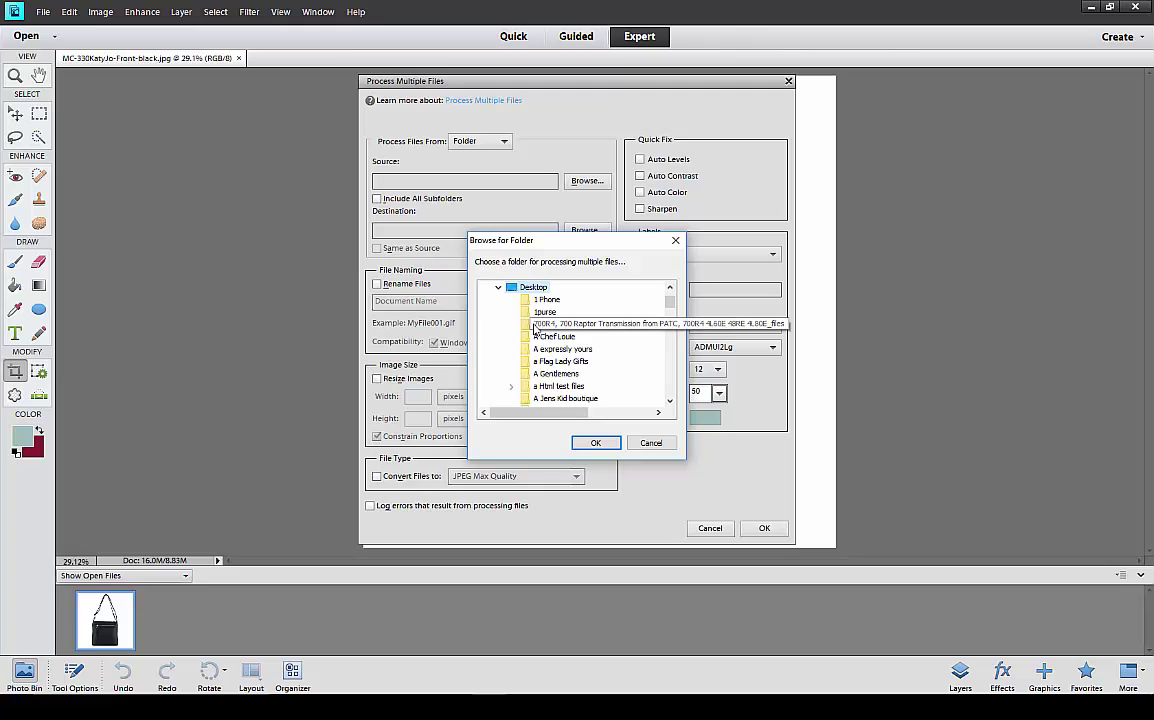
{"action": "scroll", "coordinate": [595, 343], "scroll_direction": "down", "scroll_amount": 5}
{"action": "scroll", "coordinate": [479, 348], "scroll_direction": "down", "scroll_amount": 15}
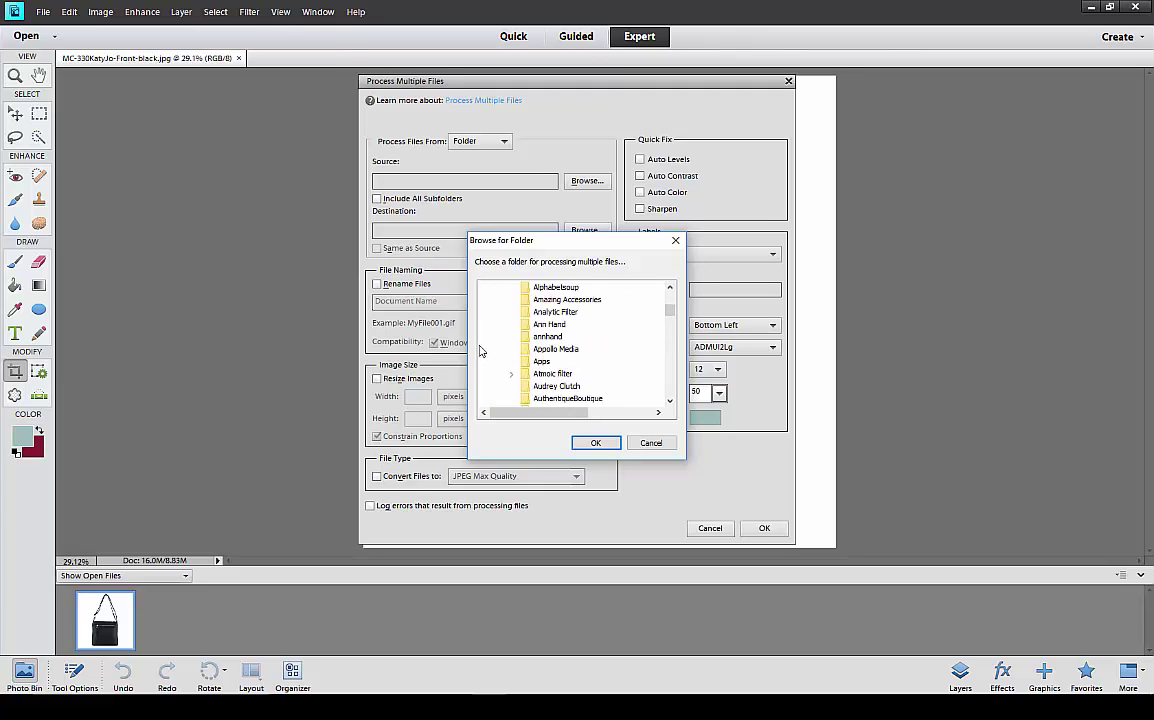
{"action": "scroll", "coordinate": [539, 345], "scroll_direction": "down", "scroll_amount": 3}
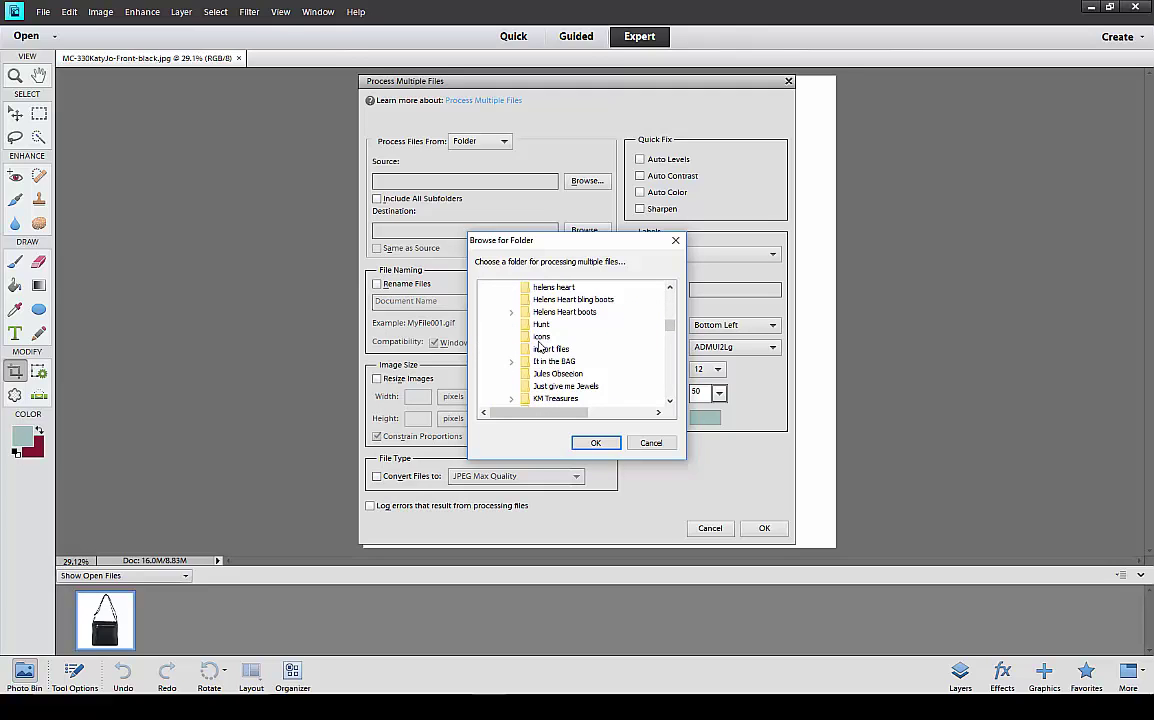
{"action": "double_click", "coordinate": [552, 362]}
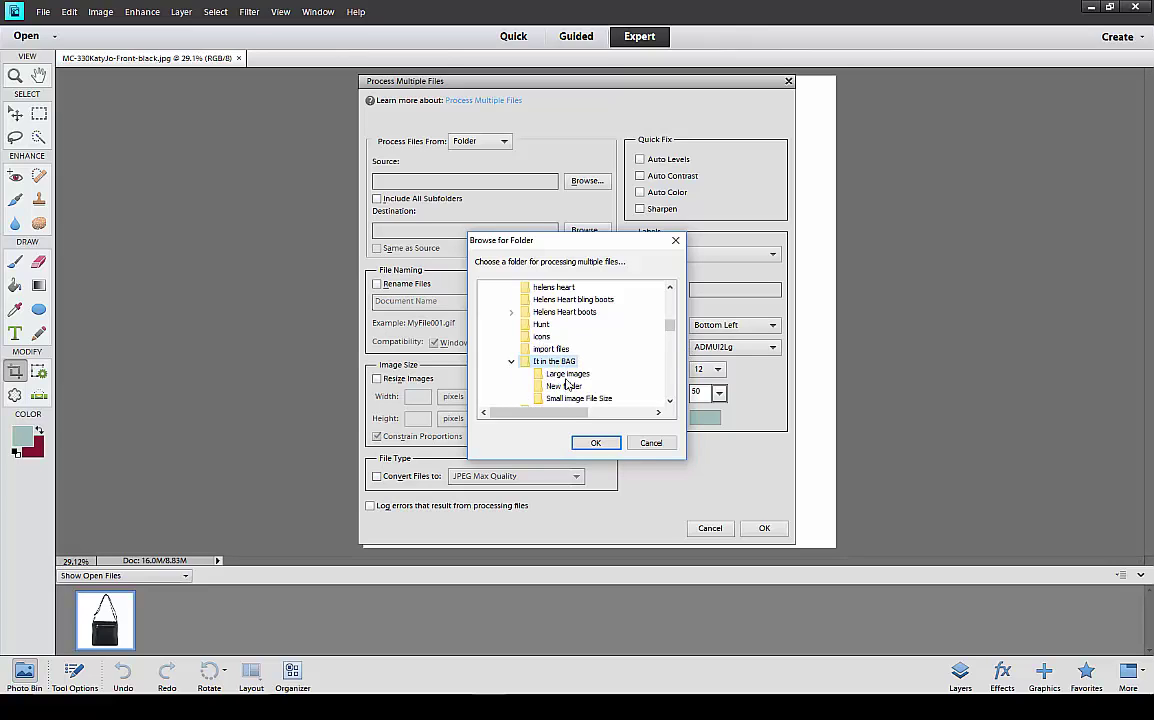
{"action": "left_click", "coordinate": [566, 375]}
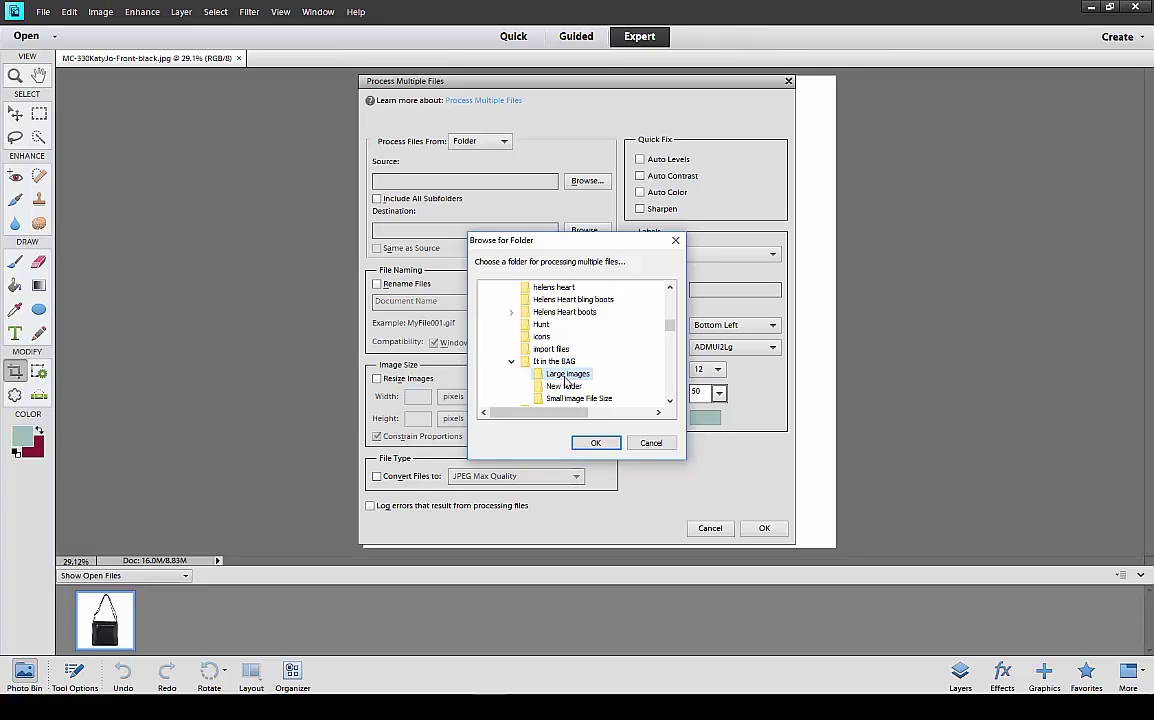
{"action": "left_click", "coordinate": [595, 443]}
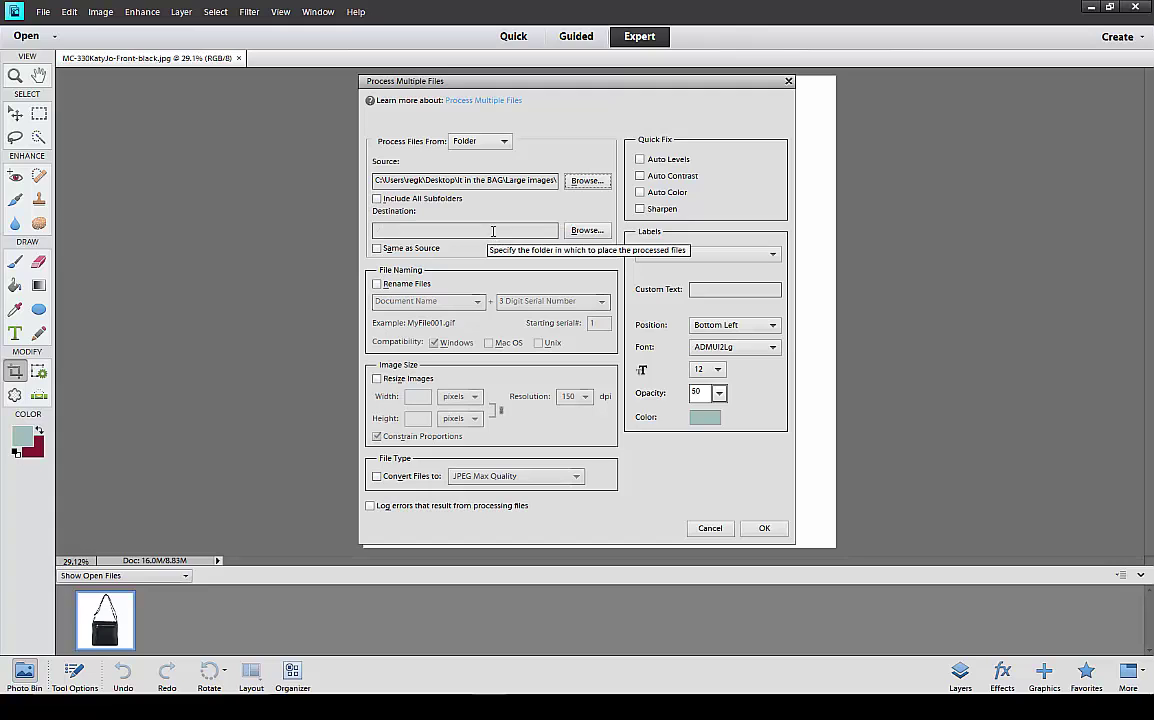
Set the batch destination to Desktop > It in the BAG > Small image File Size
{"action": "left_click", "coordinate": [589, 231]}
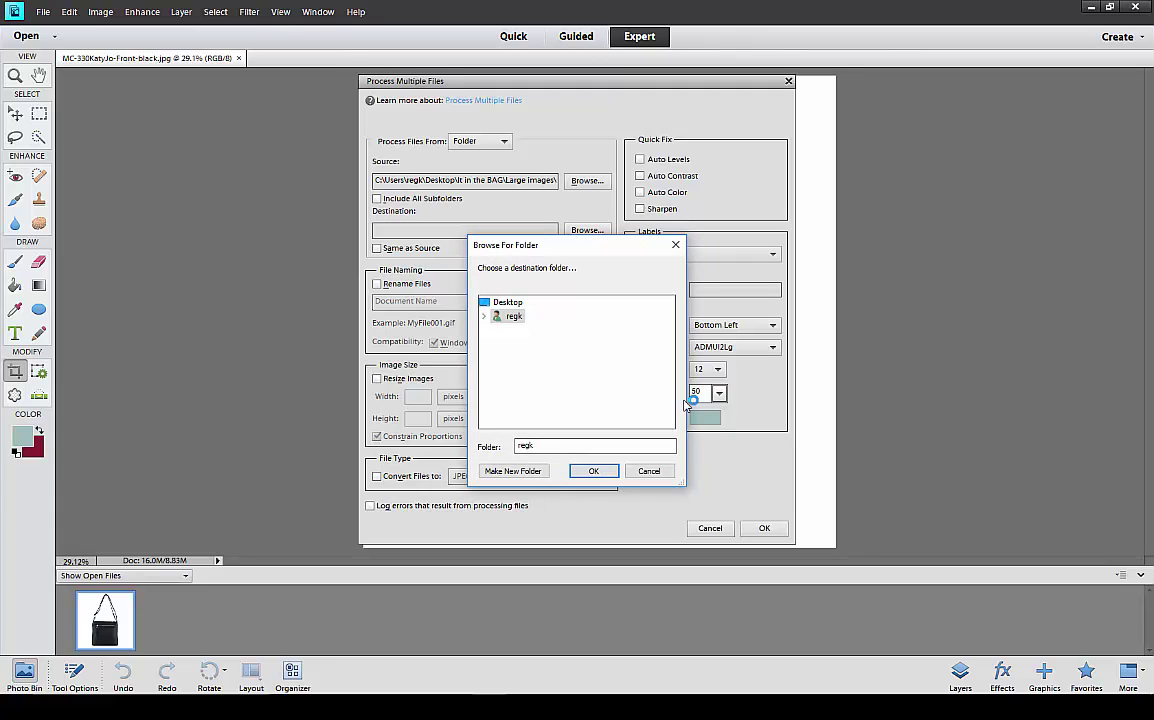
{"action": "left_click", "coordinate": [500, 304]}
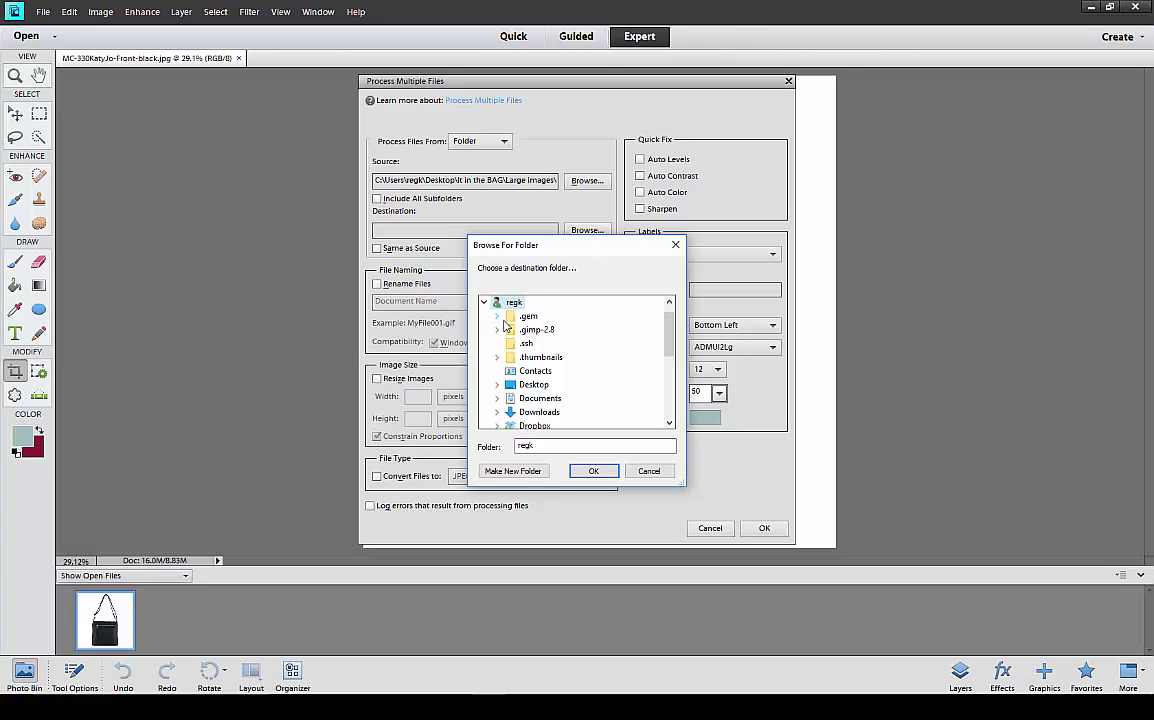
{"action": "scroll", "coordinate": [587, 345], "scroll_direction": "down", "scroll_amount": 2}
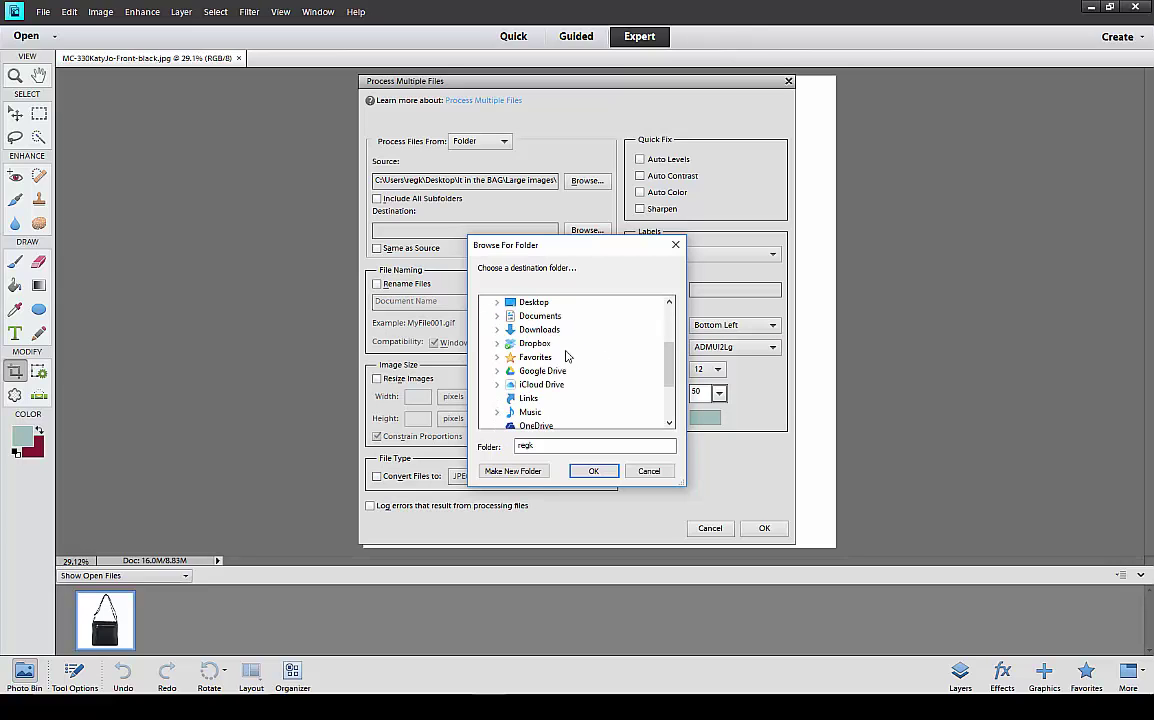
{"action": "double_click", "coordinate": [533, 302]}
{"action": "scroll", "coordinate": [550, 360], "scroll_direction": "down", "scroll_amount": 5}
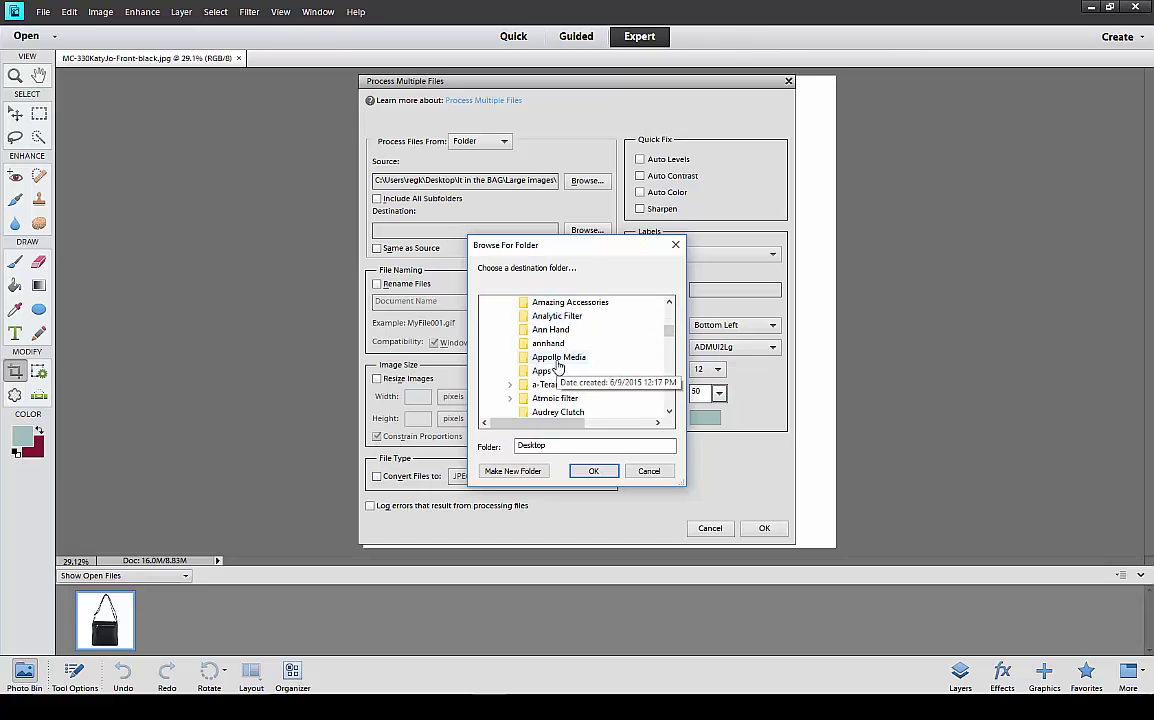
{"action": "scroll", "coordinate": [558, 367], "scroll_direction": "down", "scroll_amount": 10}
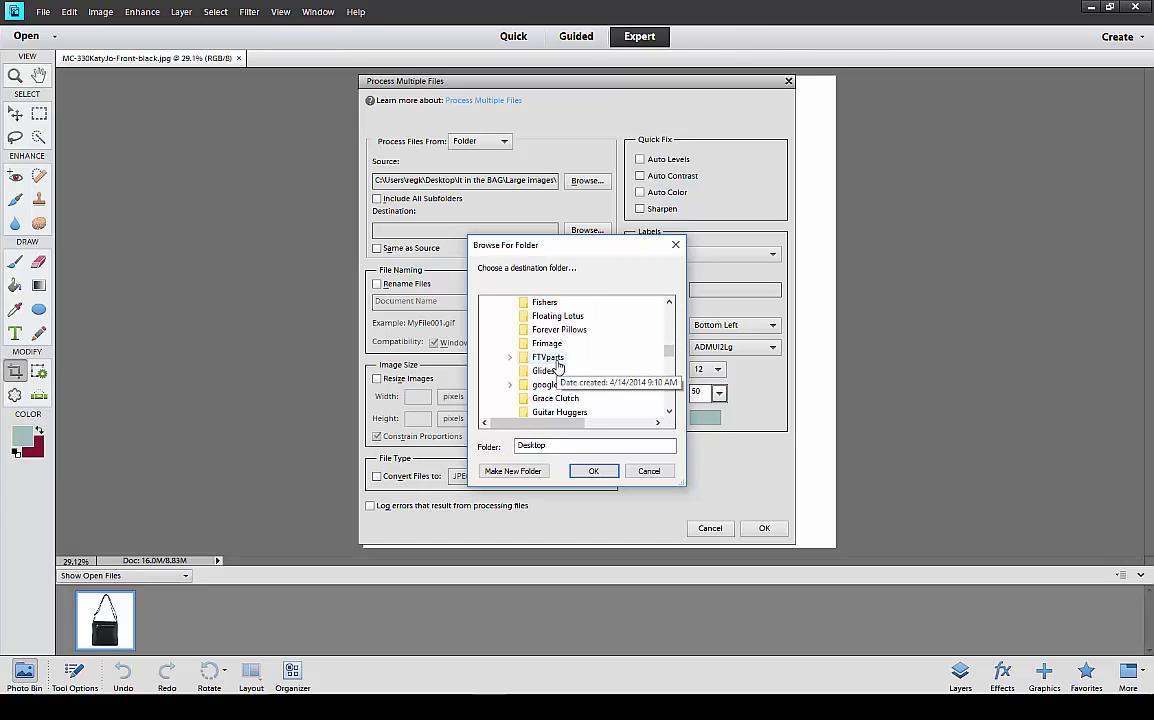
{"action": "scroll", "coordinate": [558, 367], "scroll_direction": "down", "scroll_amount": 6}
{"action": "left_click", "coordinate": [555, 344]}
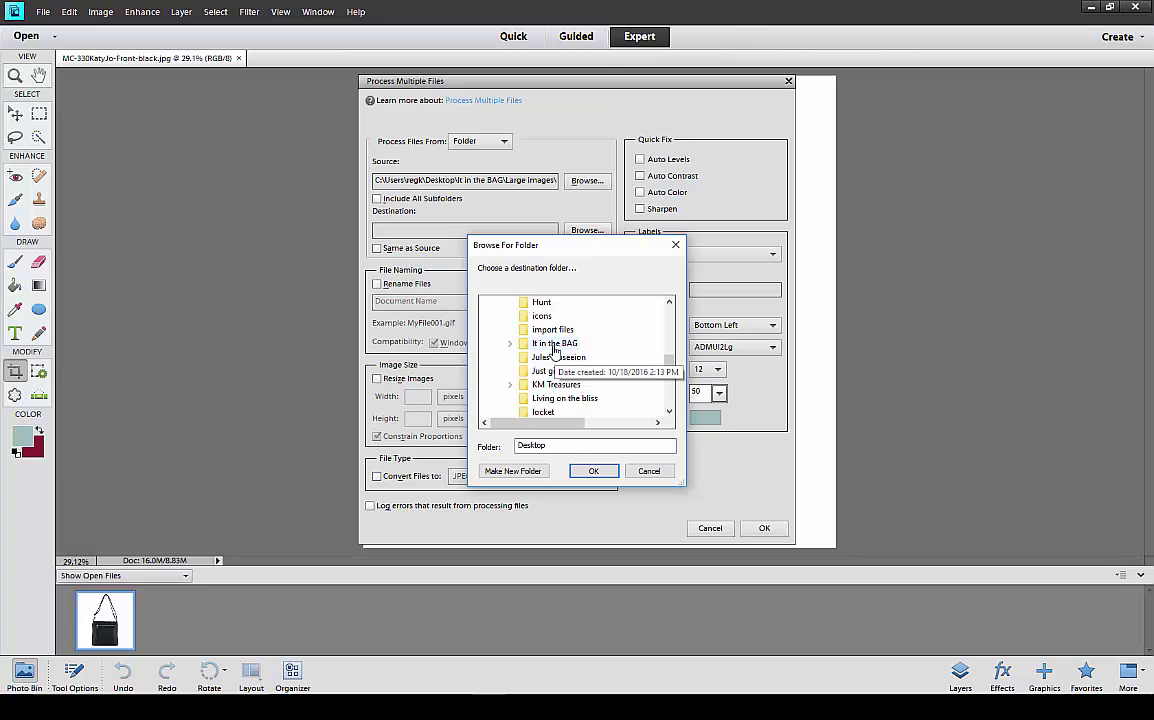
{"action": "double_click", "coordinate": [555, 344]}
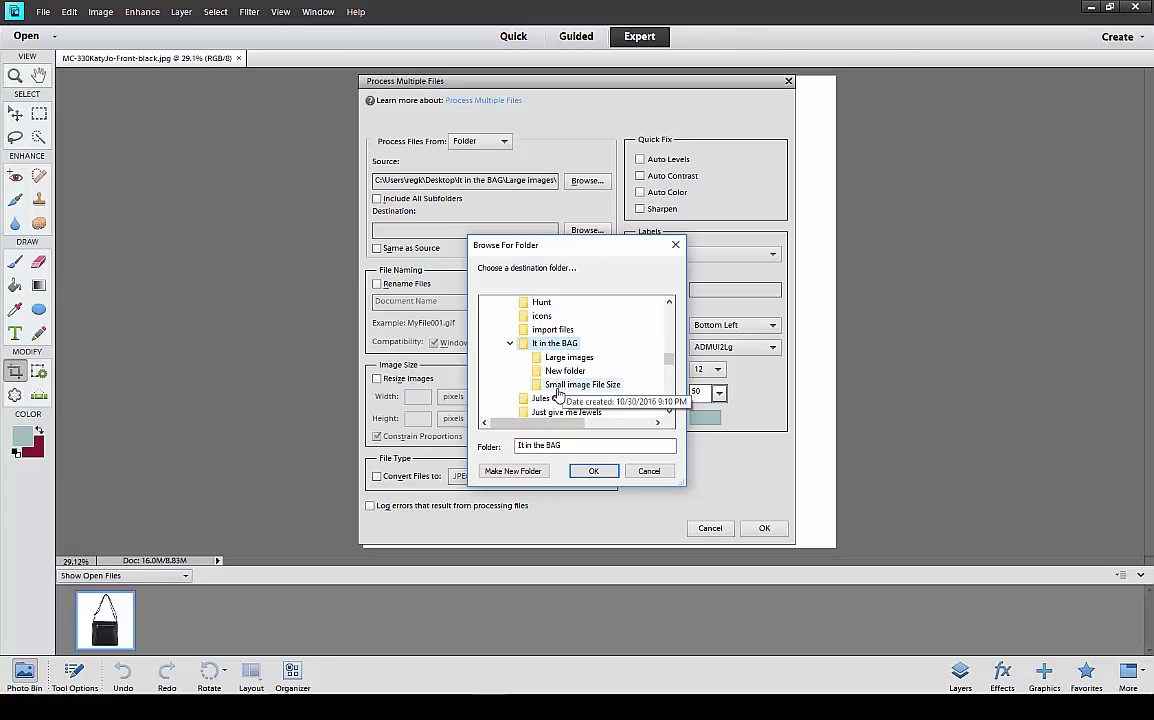
{"action": "left_click", "coordinate": [575, 385]}
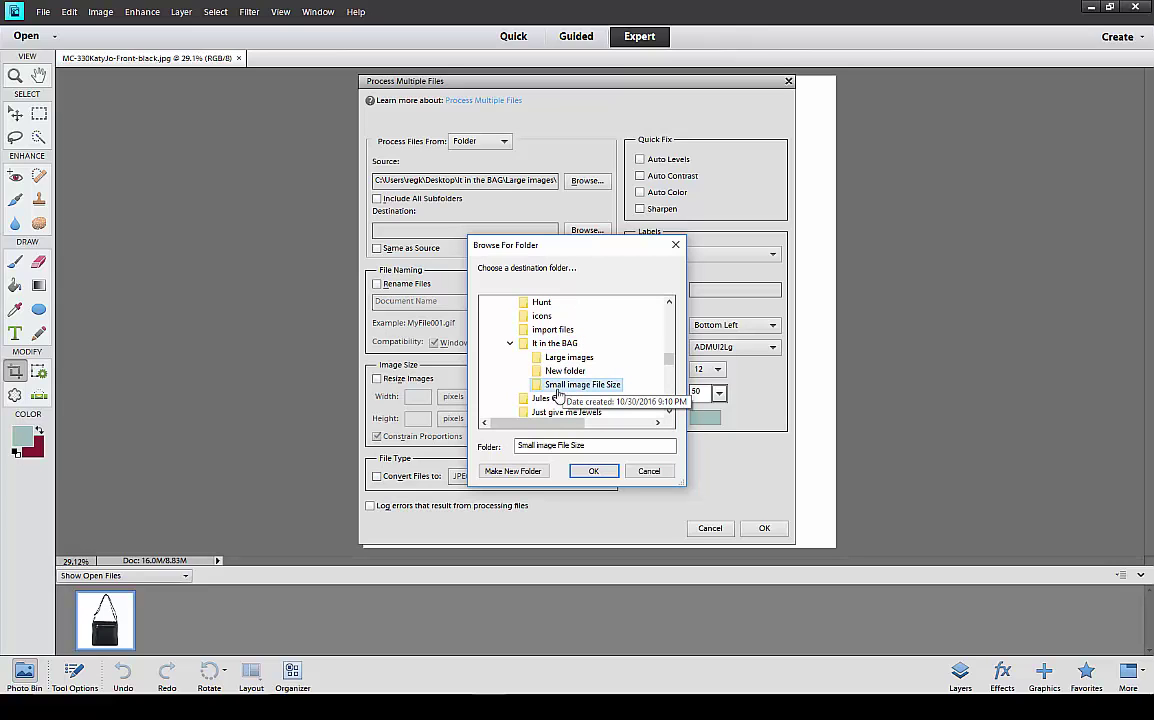
{"action": "left_click", "coordinate": [590, 472]}
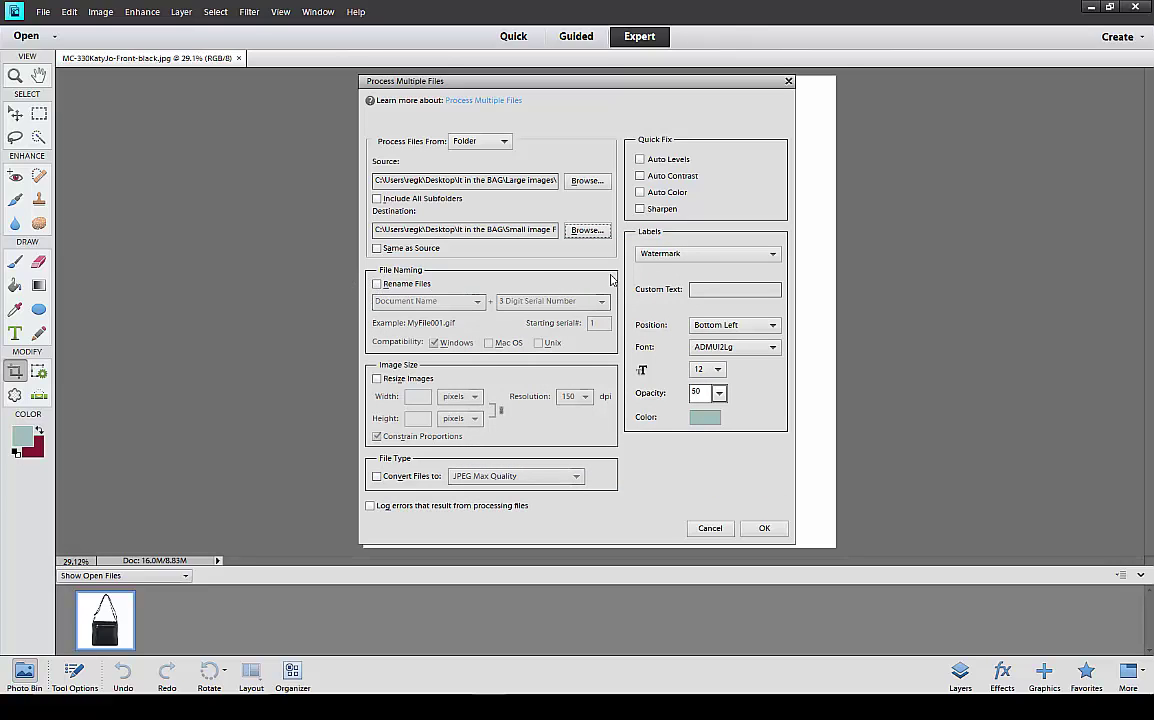
Enable Rename Files using Document Name + 3 Digit Serial Number, starting at serial 1
{"action": "left_click", "coordinate": [377, 284]}
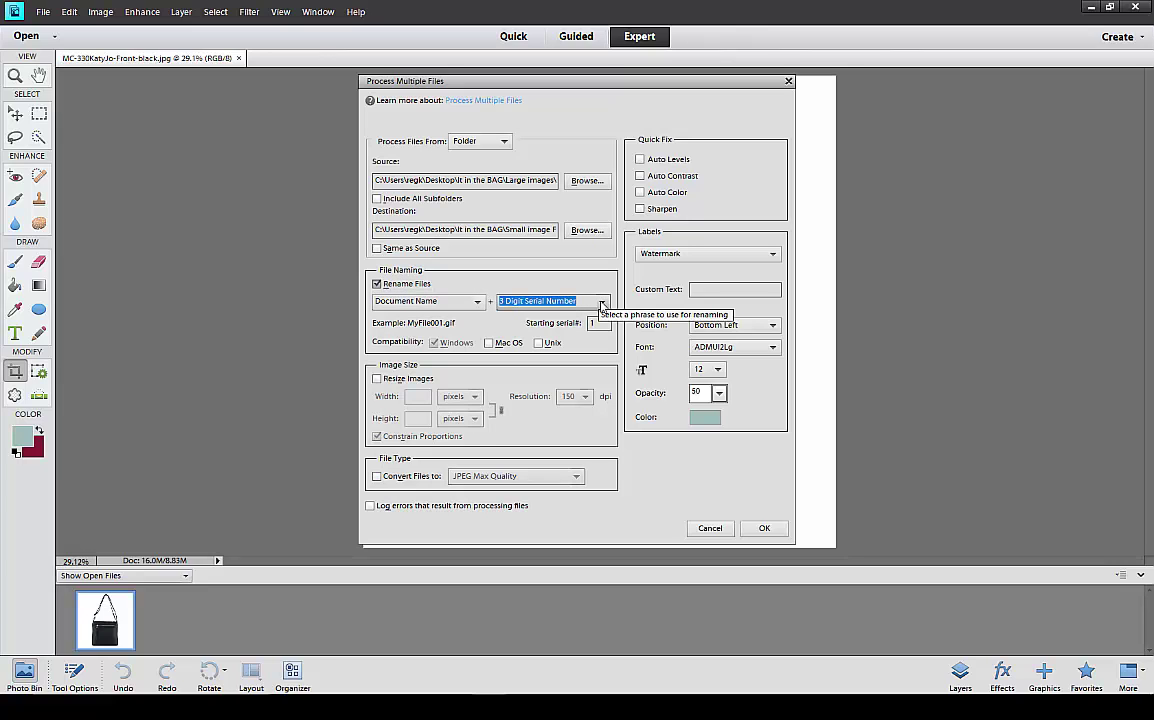
{"action": "left_click", "coordinate": [604, 304]}
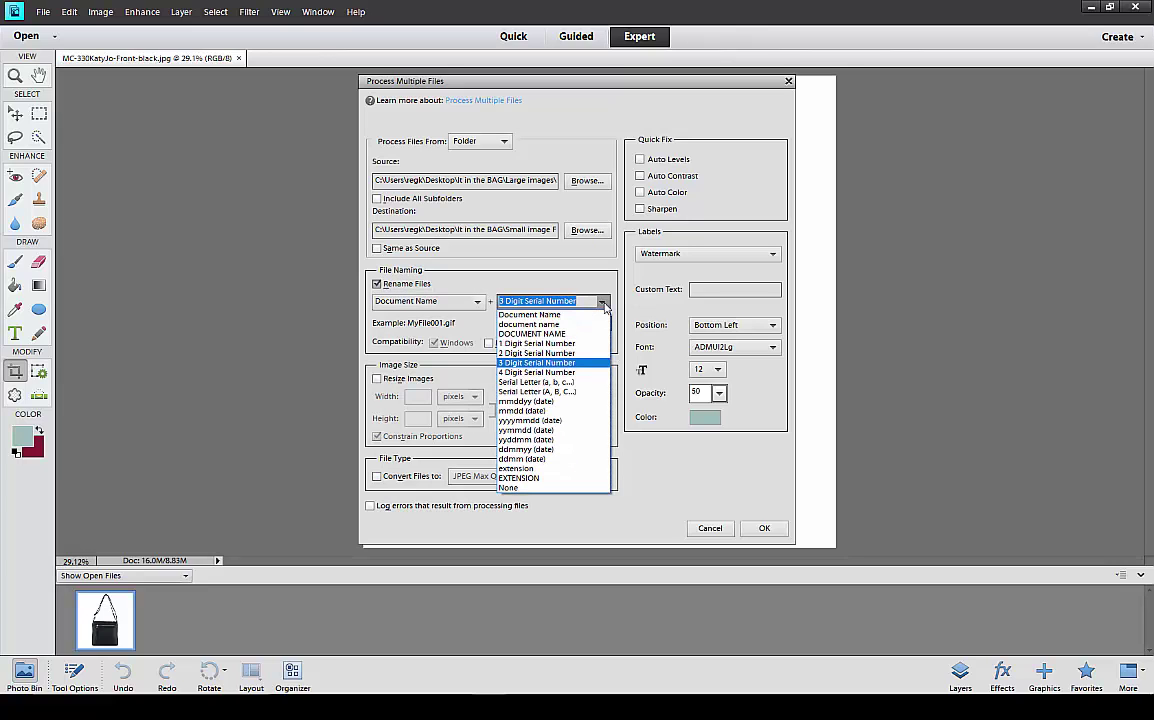
{"action": "left_click", "coordinate": [604, 304]}
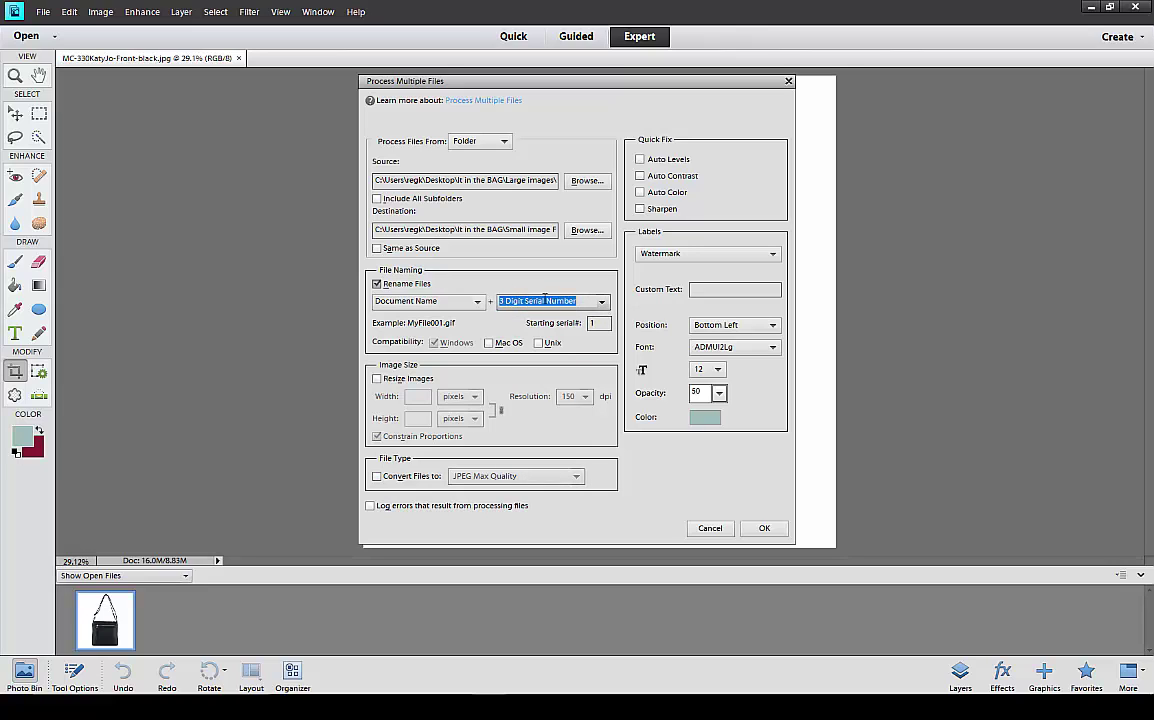
{"action": "left_click", "coordinate": [481, 336]}
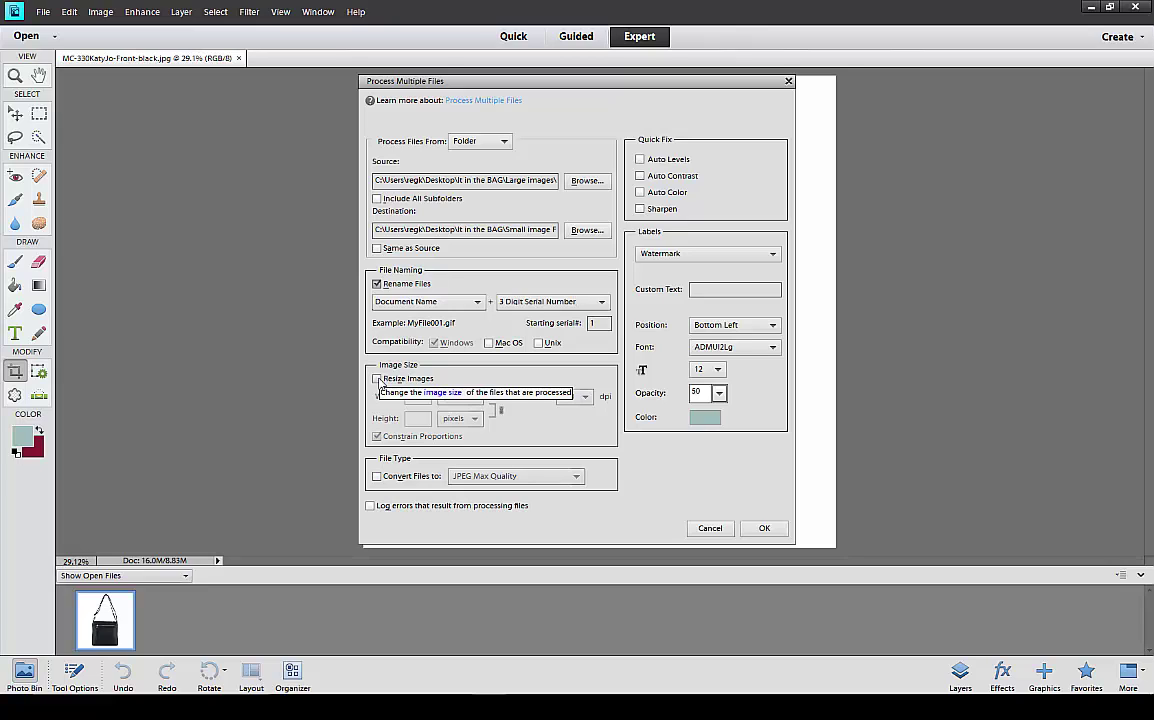
Enable Convert Files to JPEG High Quality and run the batch with OK
{"action": "left_click", "coordinate": [378, 476]}
{"action": "left_click", "coordinate": [533, 478]}
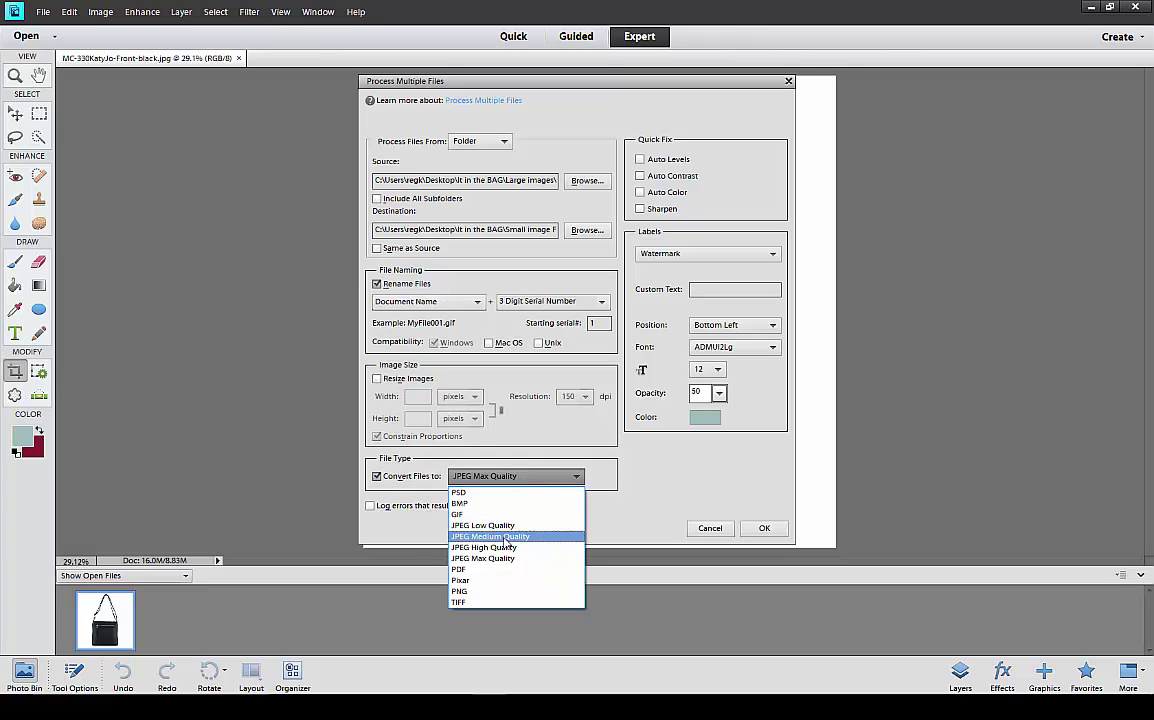
{"action": "left_click", "coordinate": [500, 547]}
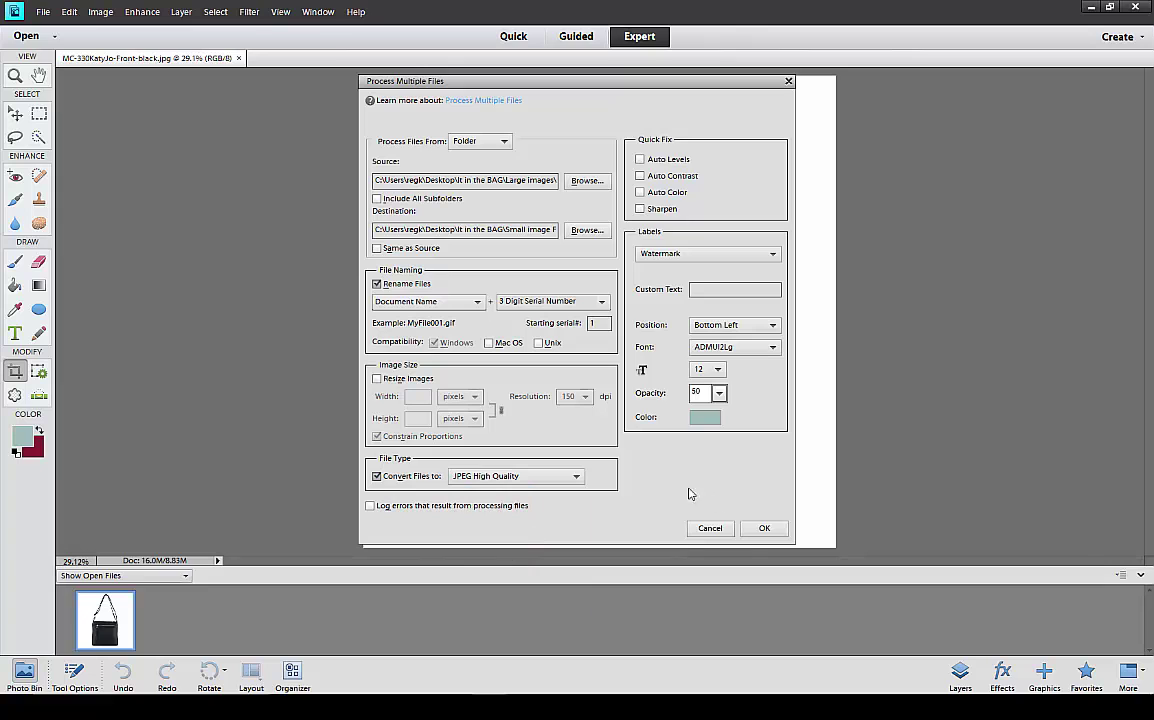
{"action": "left_click", "coordinate": [763, 529]}
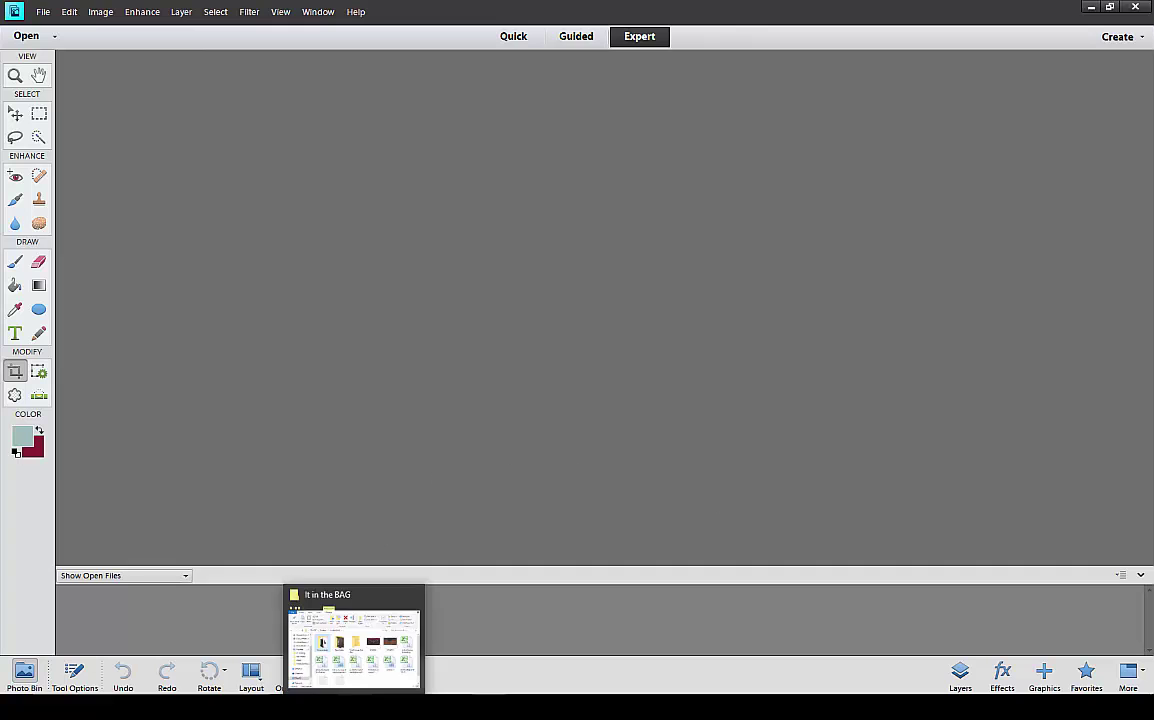
Restore the It in the BAG window and open Large images to check the four originals' file sizes
{"action": "left_click", "coordinate": [354, 615]}
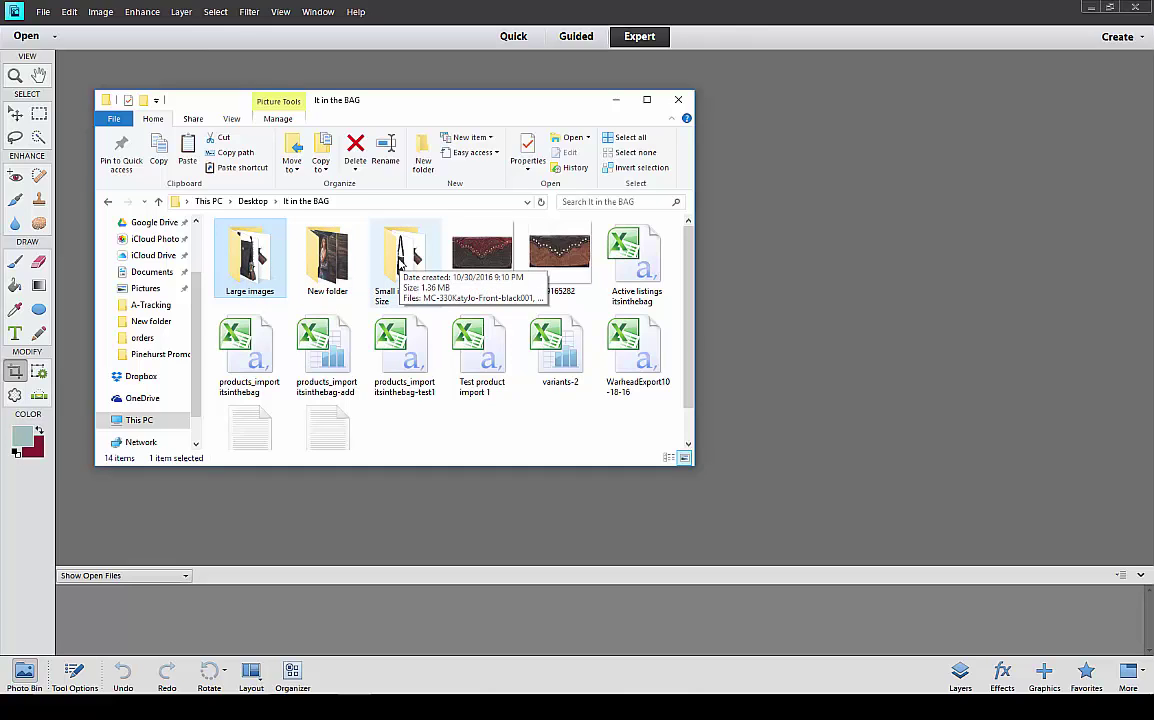
{"action": "double_click", "coordinate": [230, 242]}
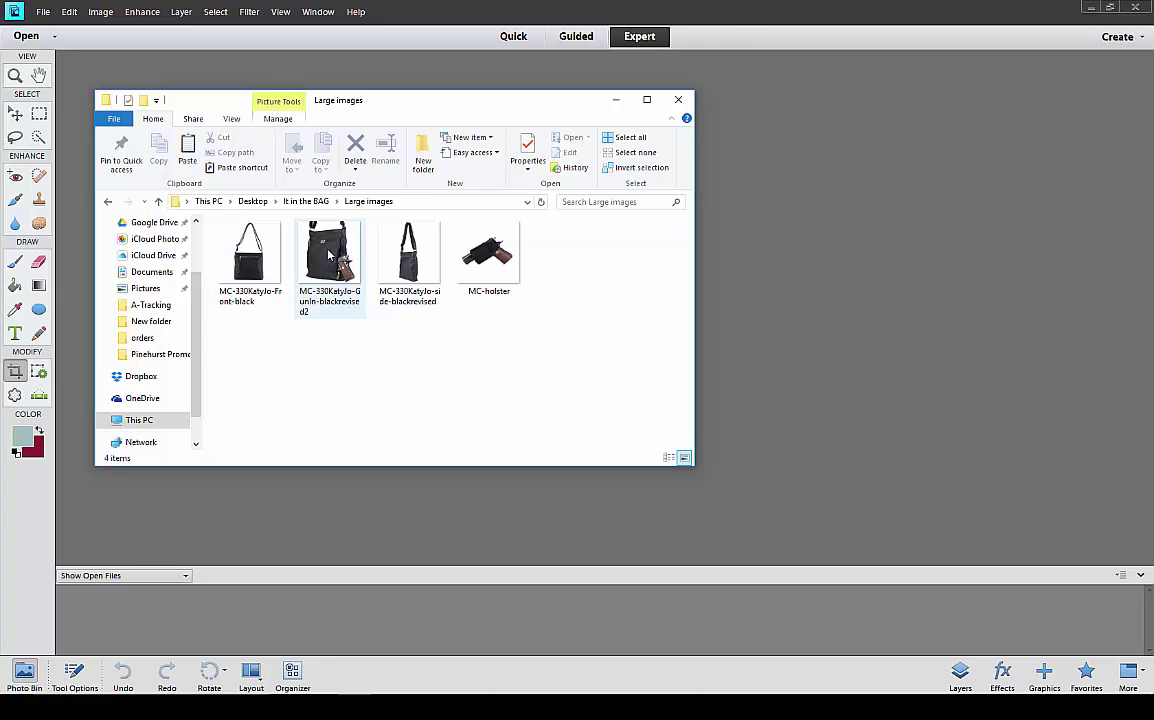
{"action": "mouse_move", "coordinate": [328, 256]}
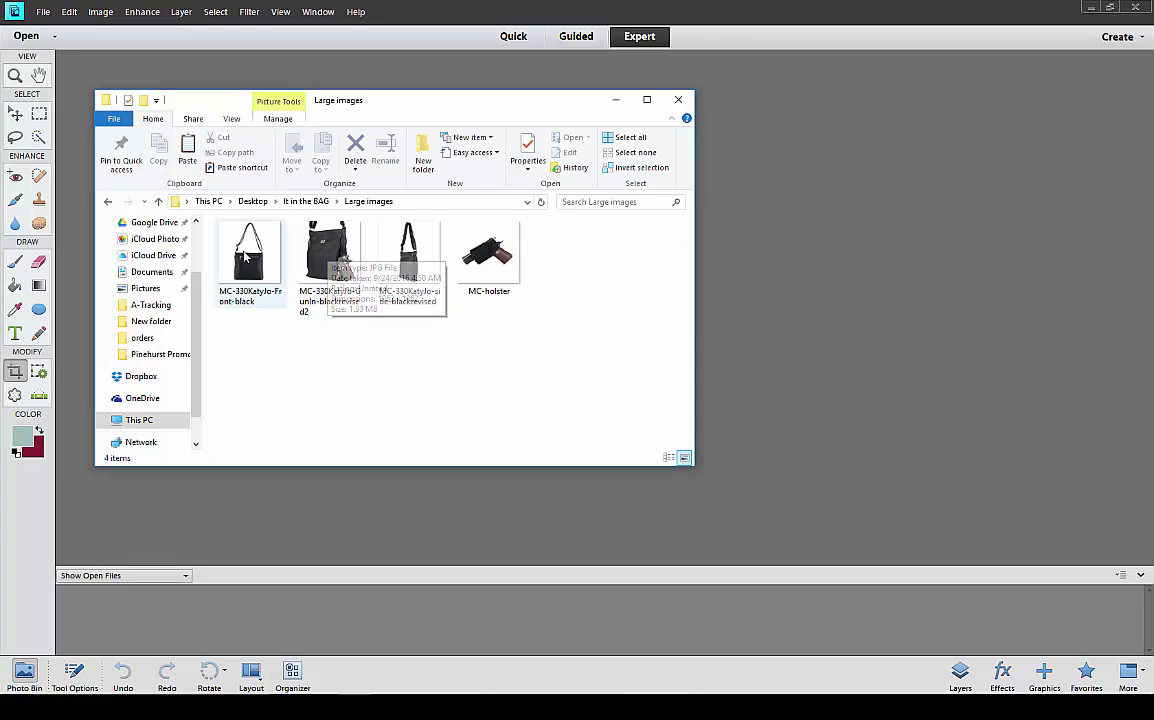
{"action": "mouse_move", "coordinate": [243, 256]}
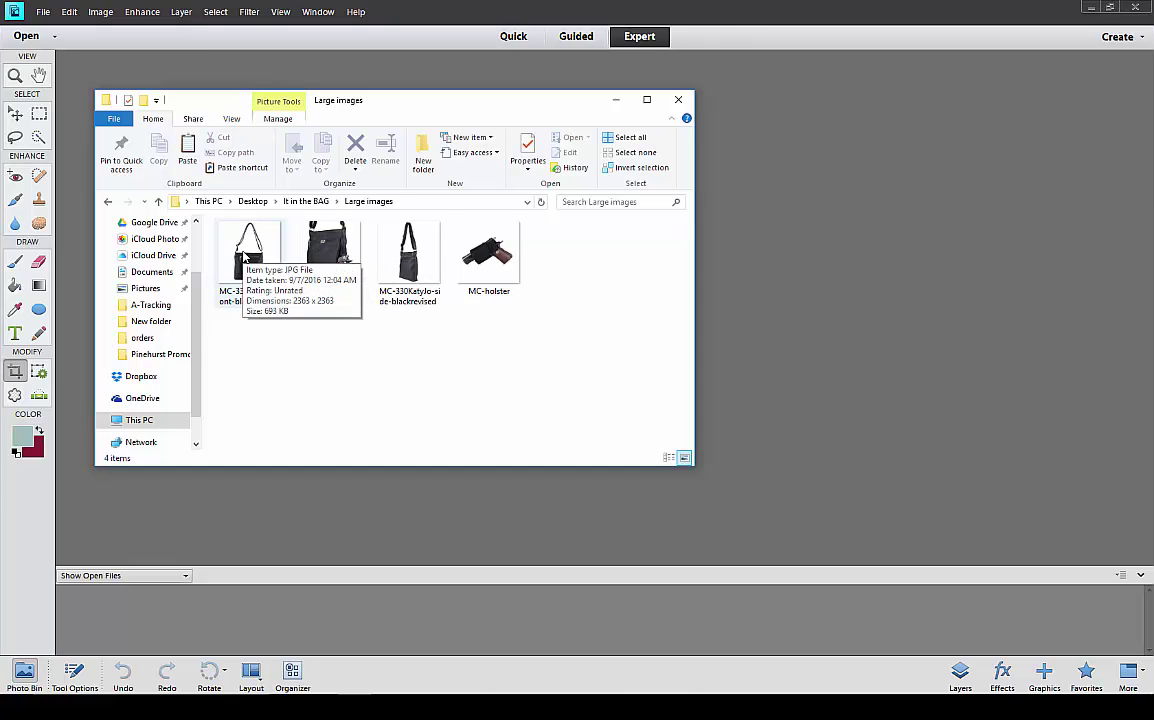
{"action": "mouse_move", "coordinate": [407, 263]}
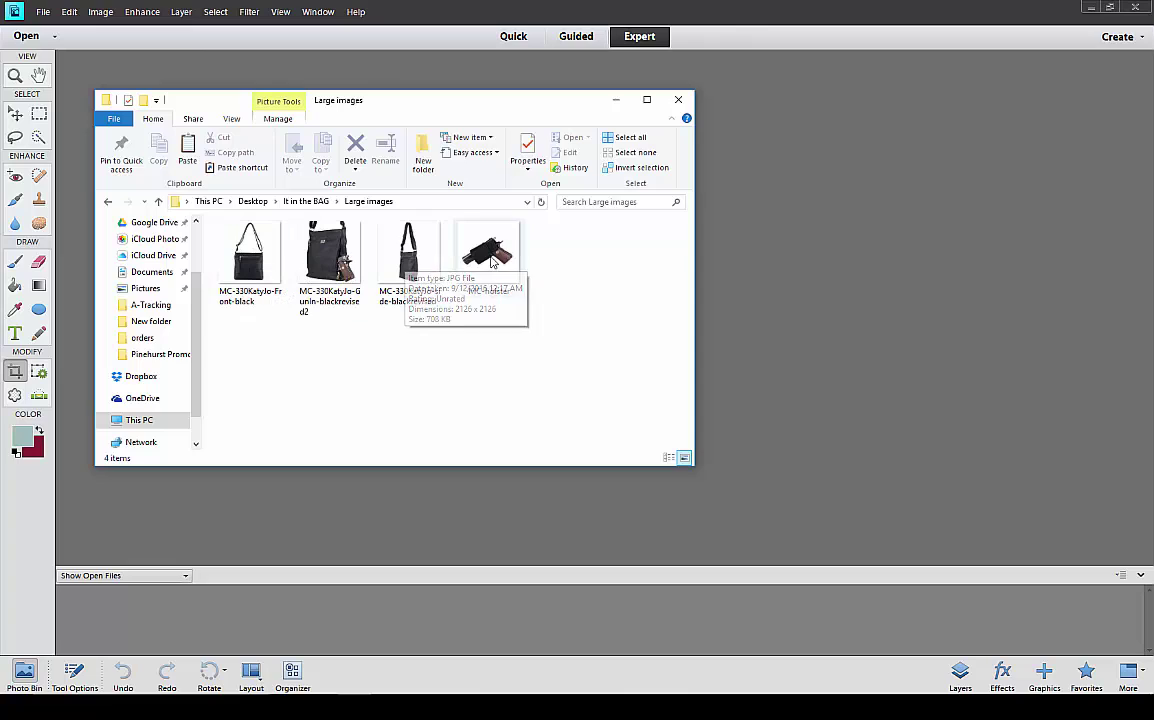
{"action": "mouse_move", "coordinate": [491, 261]}
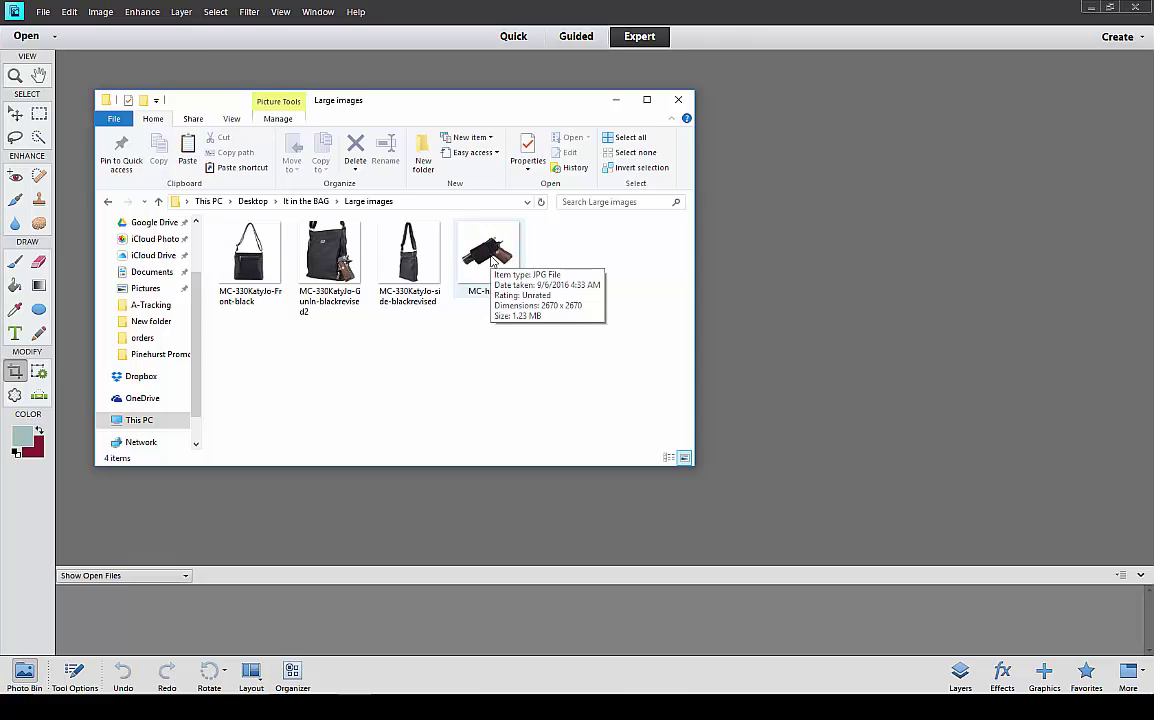
Open Small image File Size and compare the renamed 001–004 copies' reduced sizes, e.g. 483 KB
{"action": "left_click", "coordinate": [306, 201]}
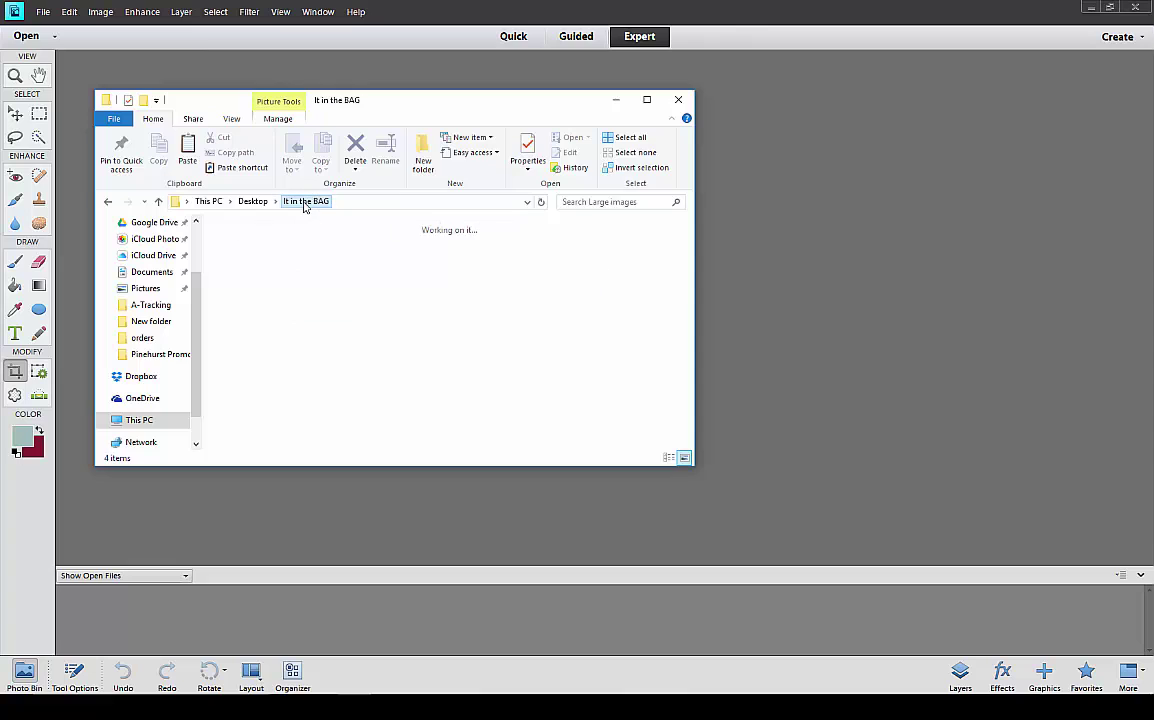
{"action": "double_click", "coordinate": [404, 258]}
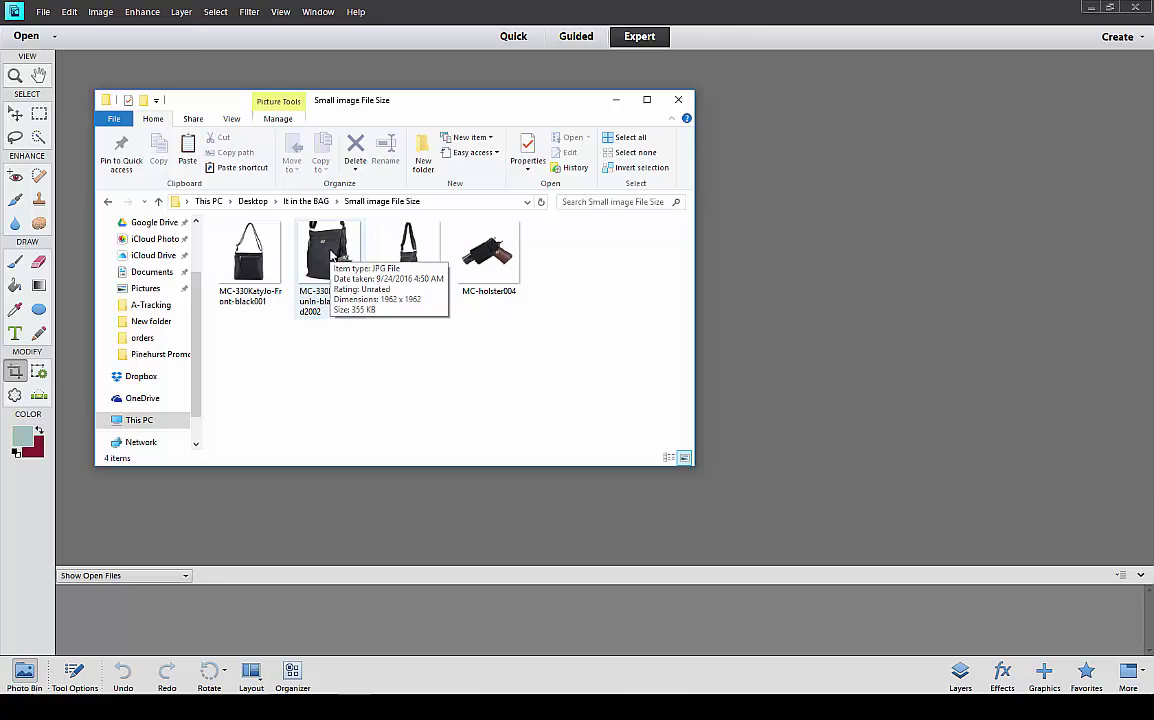
{"action": "mouse_move", "coordinate": [410, 253]}
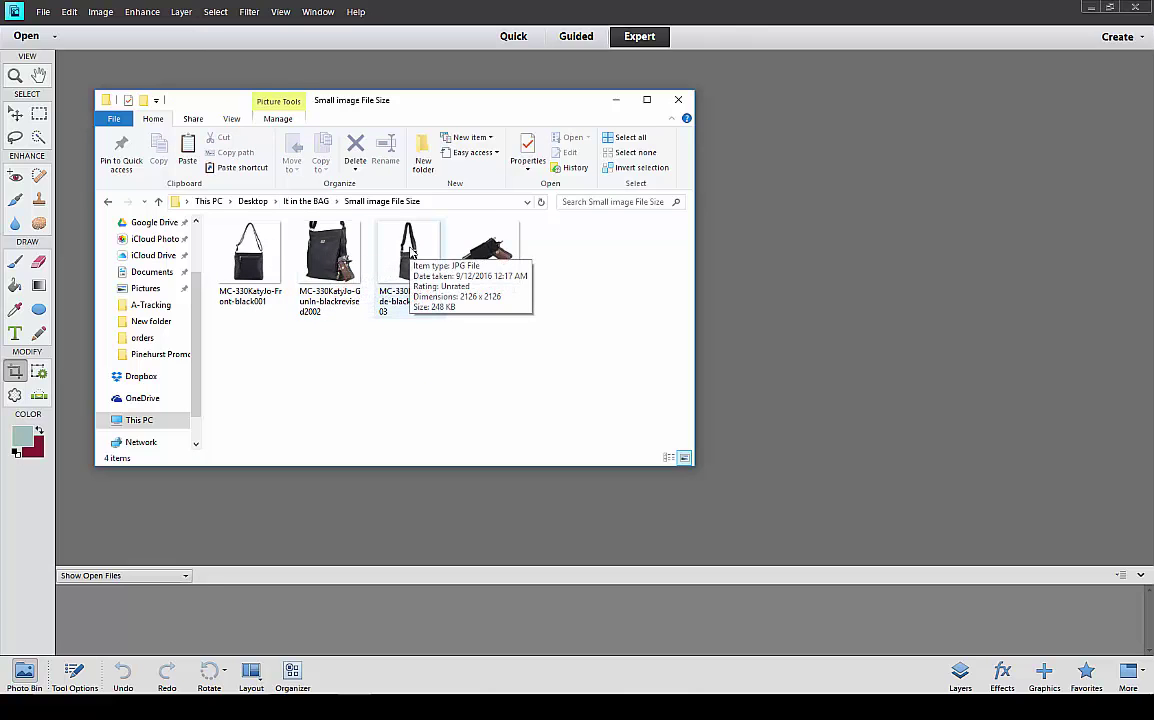
{"action": "mouse_move", "coordinate": [476, 254]}
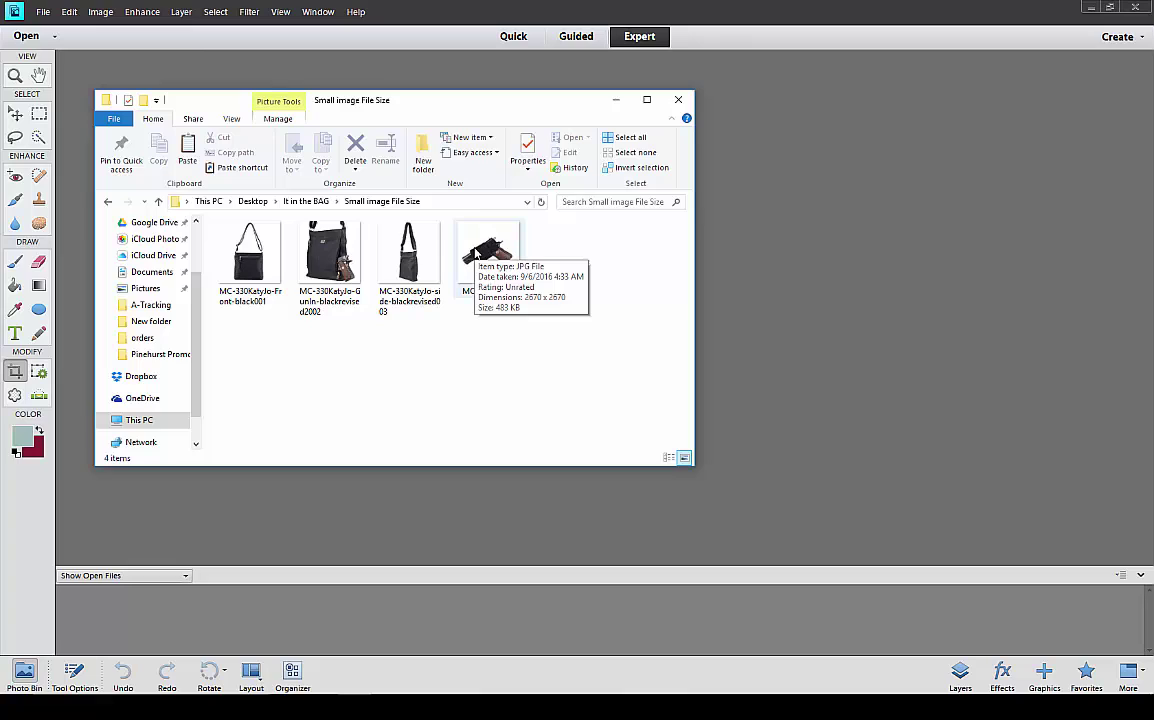